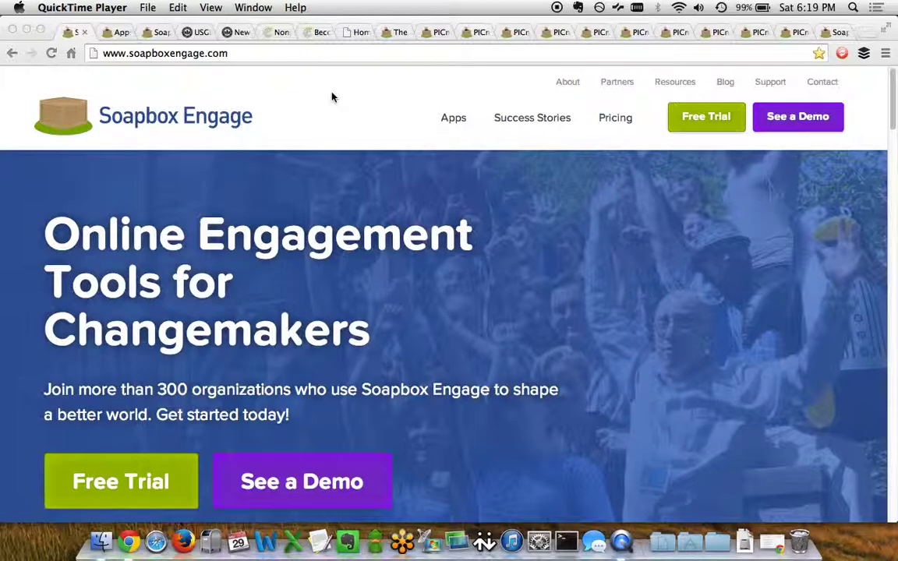
# Open the Soapbox Engage apps overview and look over the Forms app page.
pyautogui.click(115, 39)
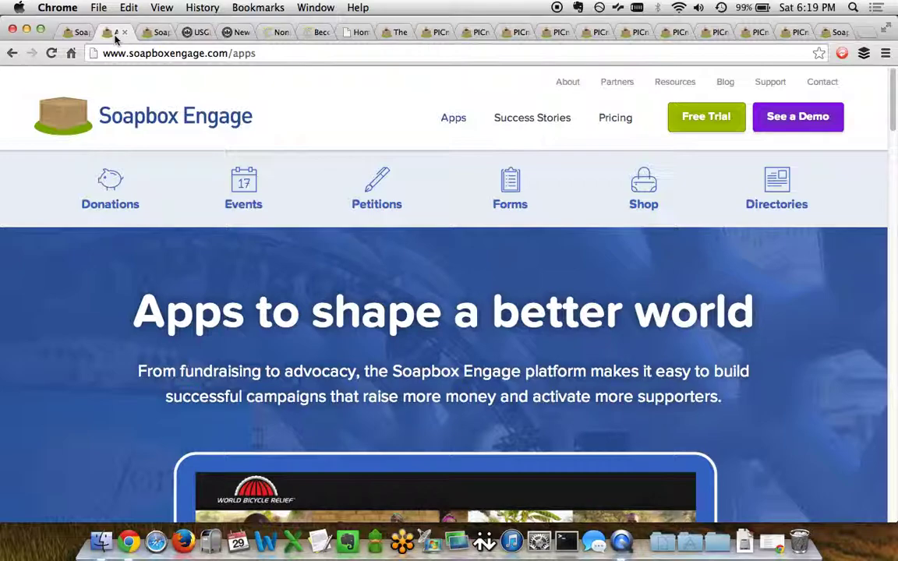
pyautogui.click(512, 181)
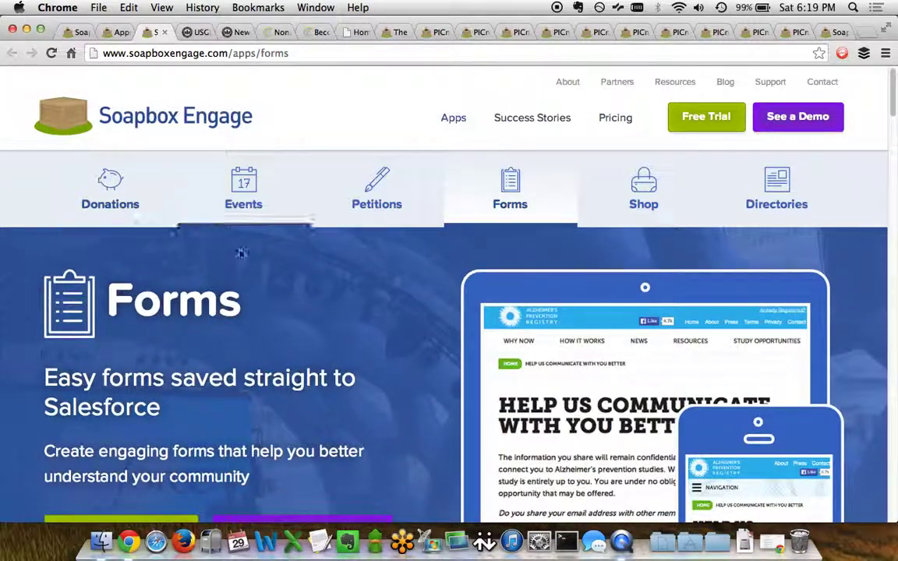
pyautogui.scroll(-3, 242, 260)
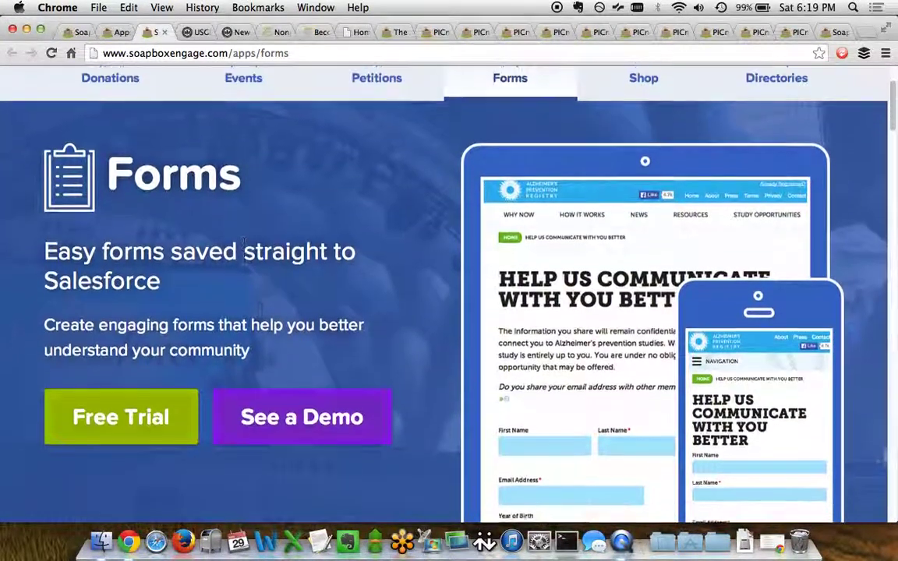
pyautogui.scroll(-1, 244, 249)
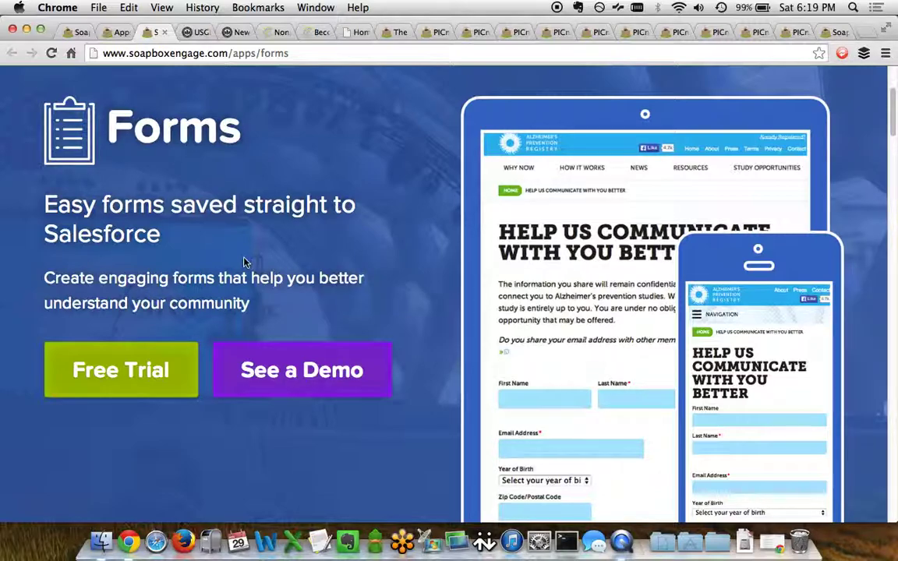
# Examine the USGBC Northern California site and its Newsletter Signup form, from the contact fields to the mailing list choices.
pyautogui.click(195, 32)
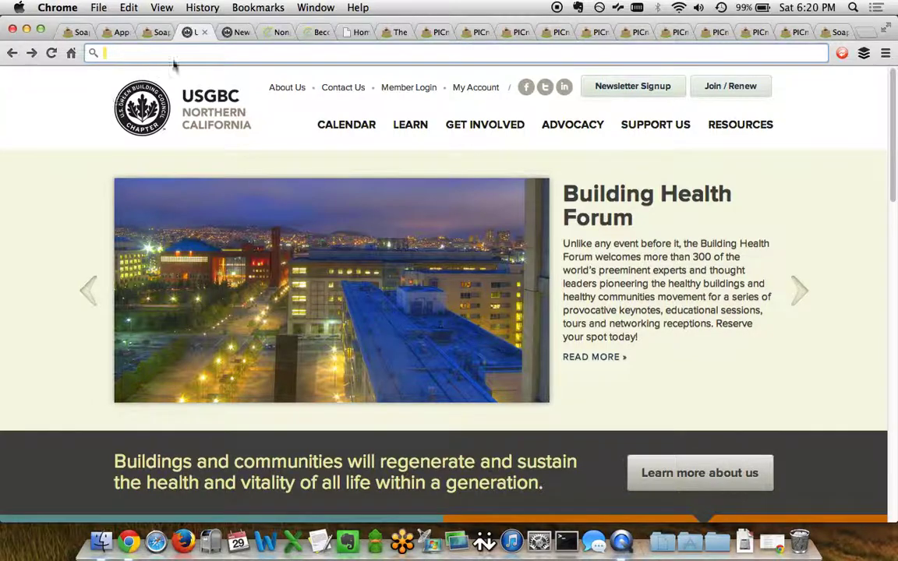
pyautogui.click(230, 34)
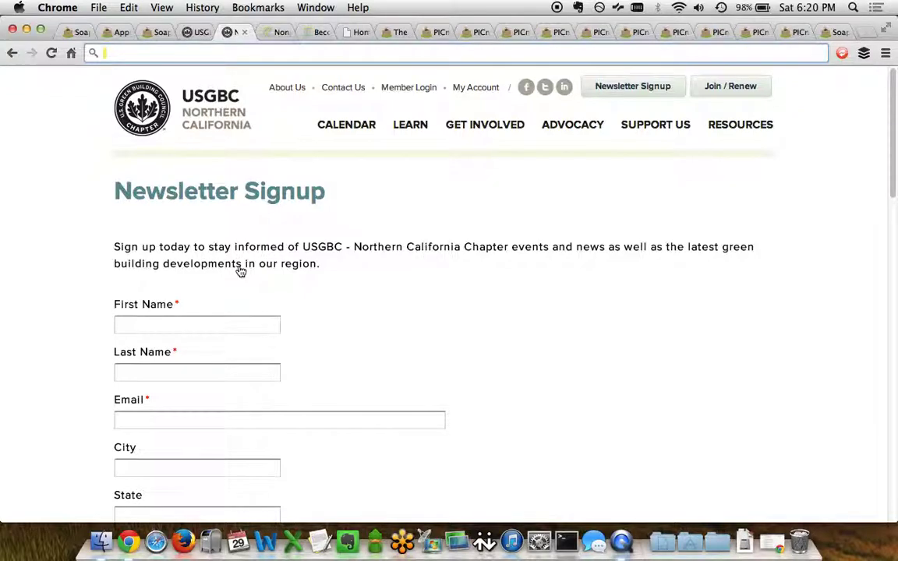
pyautogui.scroll(-2, 239, 266)
pyautogui.scroll(-5, 240, 266)
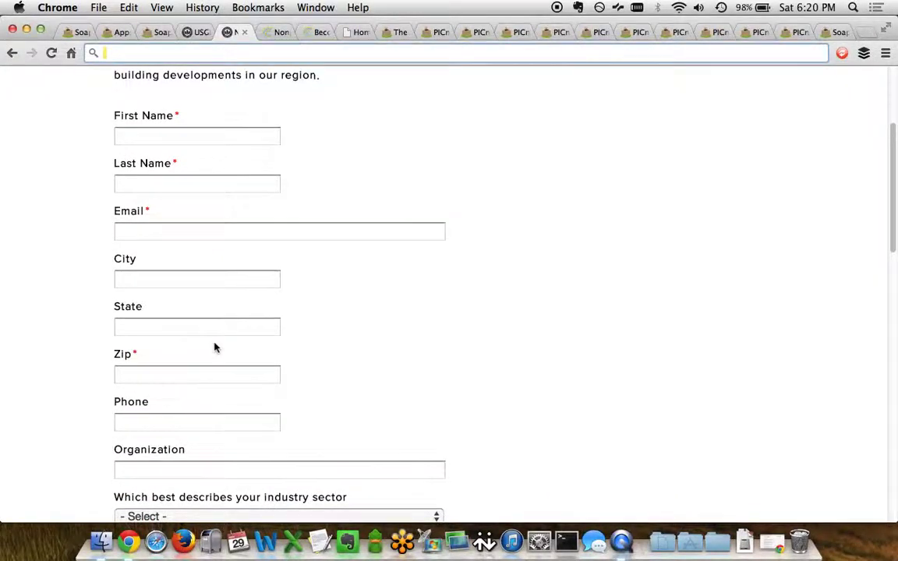
pyautogui.scroll(-4, 214, 347)
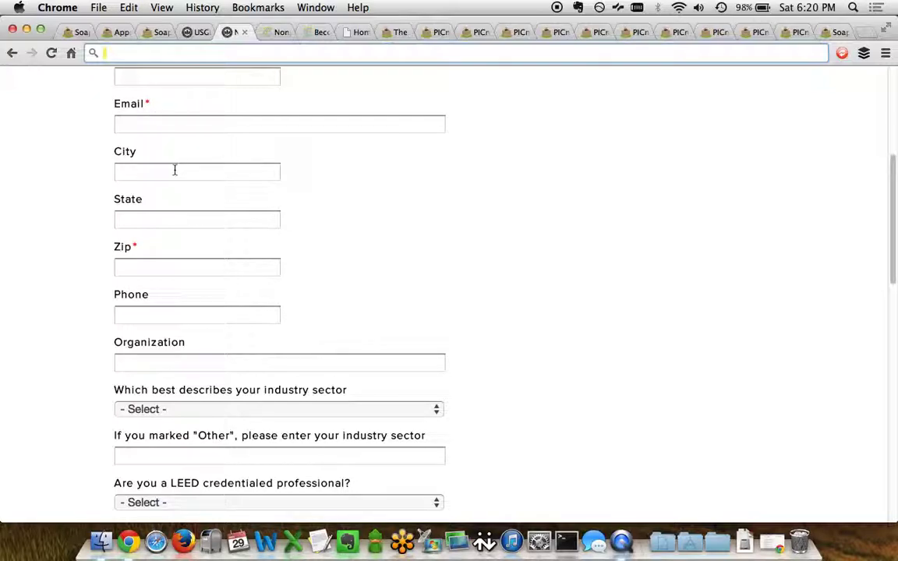
pyautogui.scroll(-8, 620, 279)
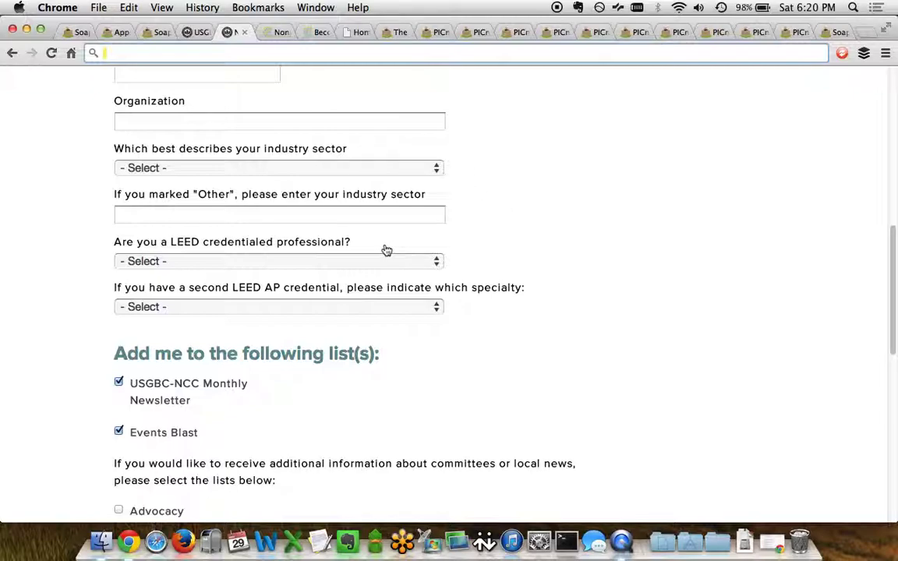
pyautogui.scroll(-3, 676, 249)
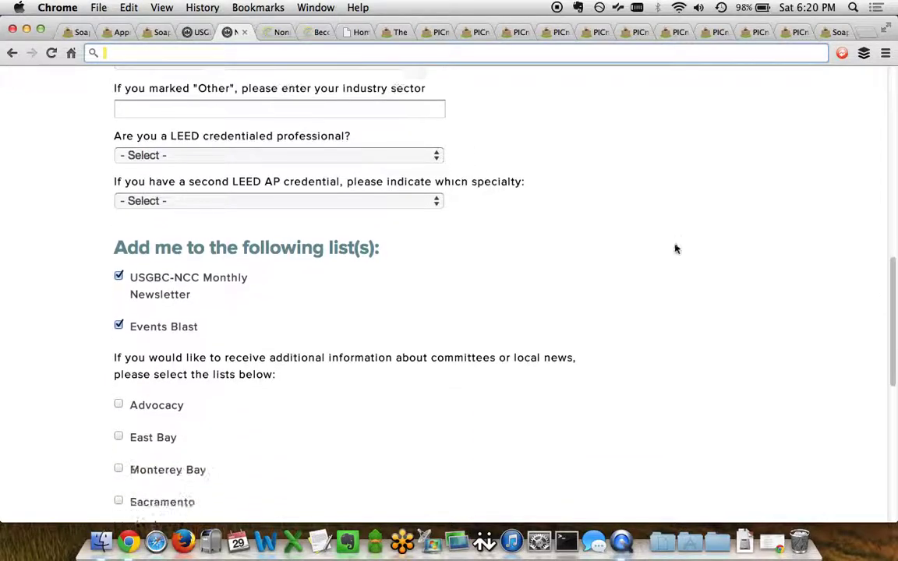
pyautogui.scroll(-4, 676, 249)
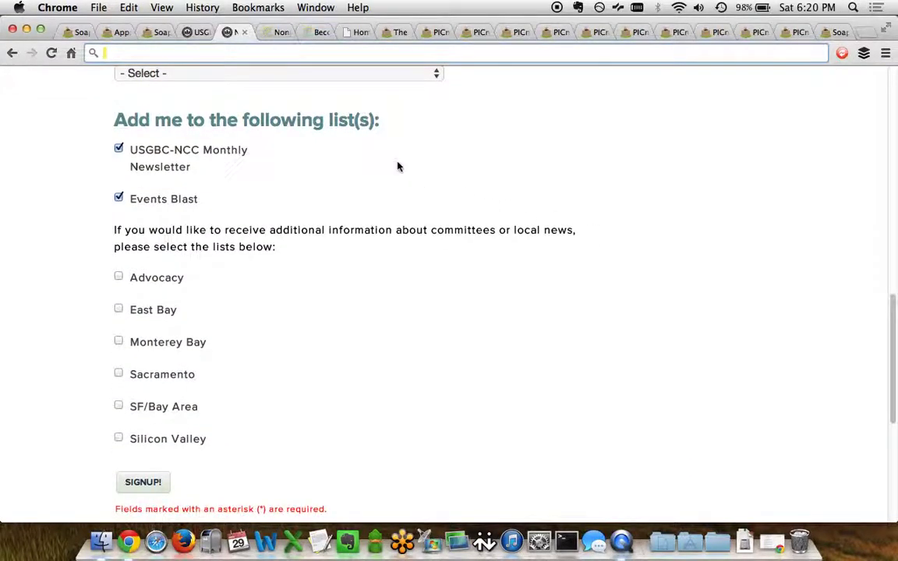
pyautogui.scroll(-1, 398, 166)
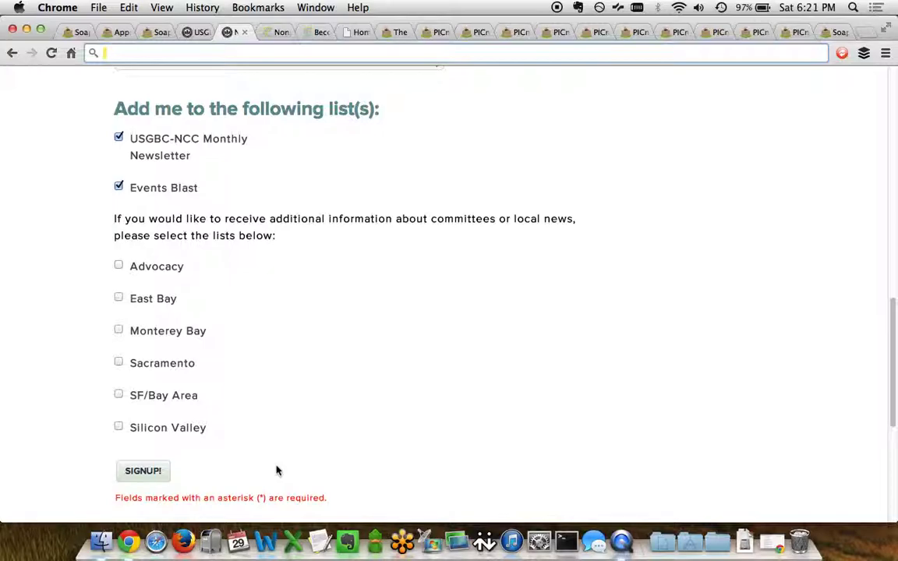
# View the Nonprofit Roundtable home page and examine its membership application's organizational information and estimate fields.
pyautogui.click(275, 31)
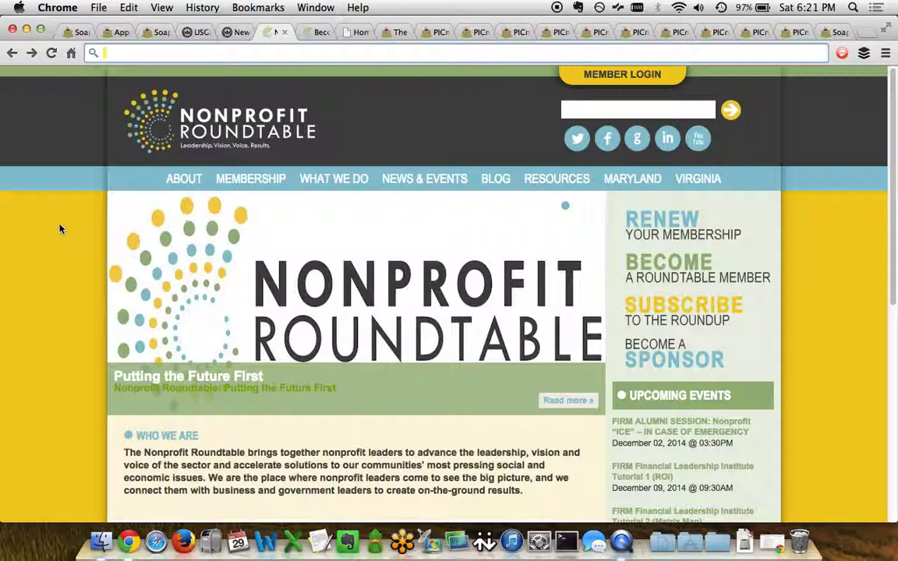
pyautogui.click(309, 34)
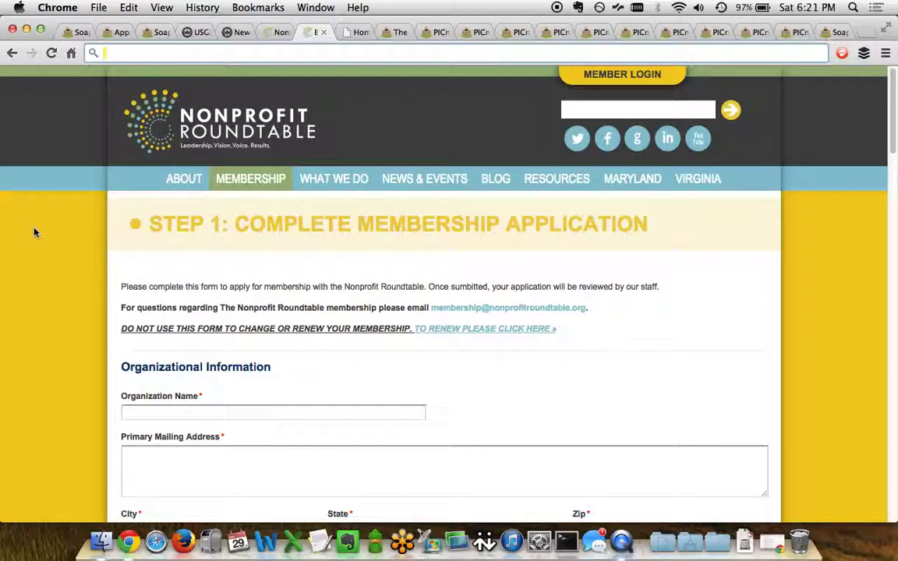
pyautogui.scroll(-2, 33, 232)
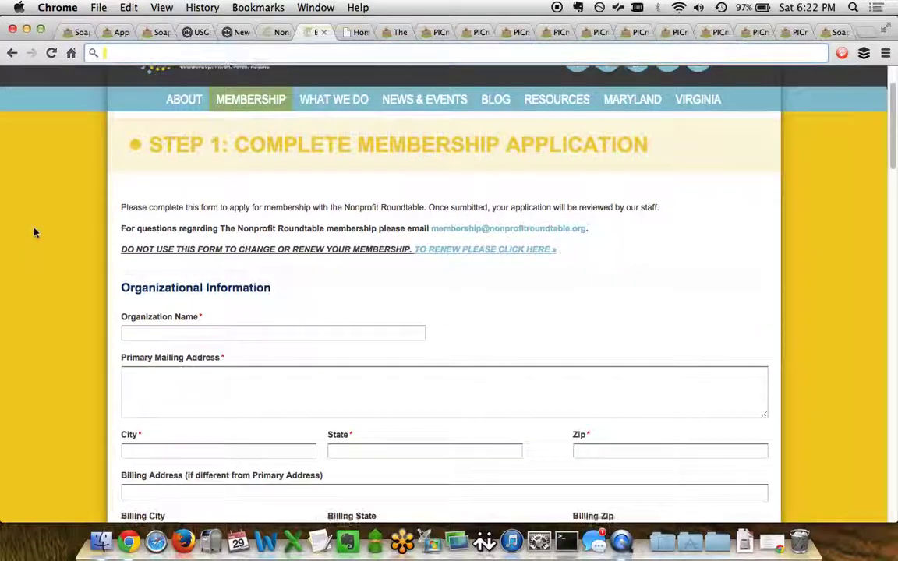
pyautogui.scroll(-3, 33, 232)
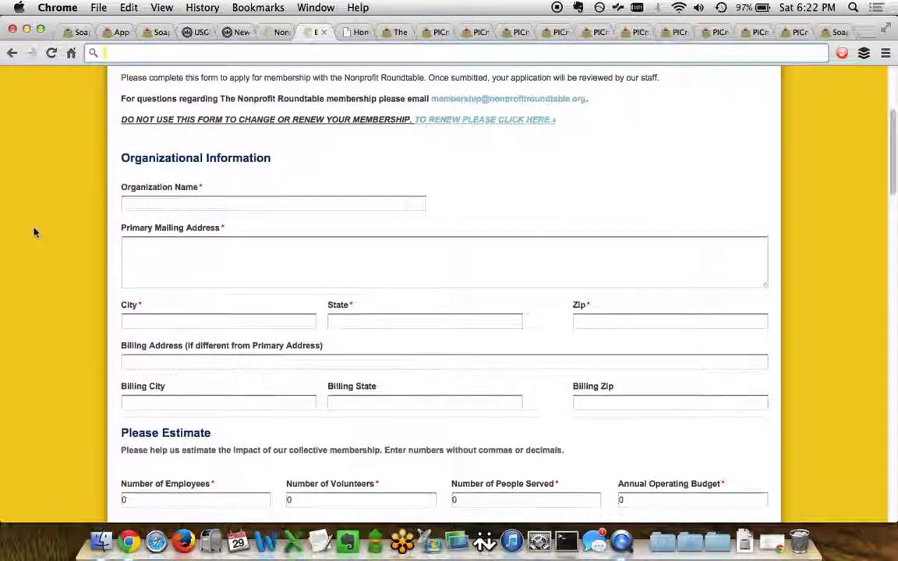
pyautogui.scroll(-2, 34, 231)
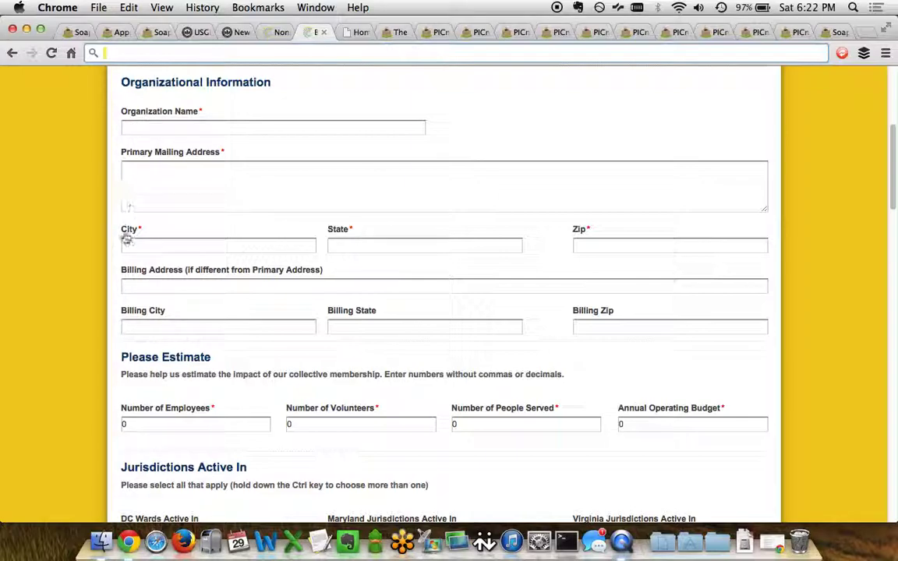
pyautogui.scroll(-1, 123, 231)
pyautogui.scroll(-5, 123, 230)
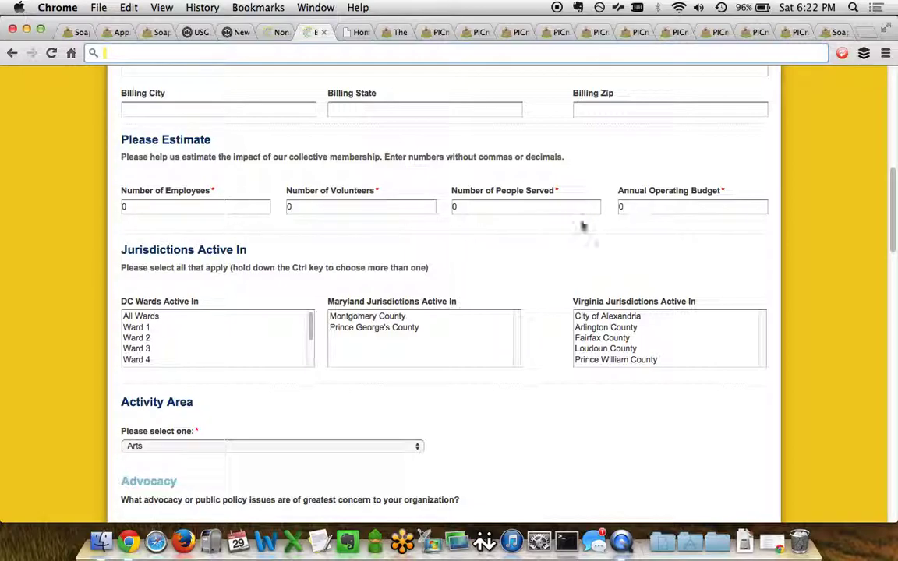
# Select Ward 1 and Ward 3 as the active DC wards and view the Activity Area choices.
pyautogui.scroll(-2, 18, 312)
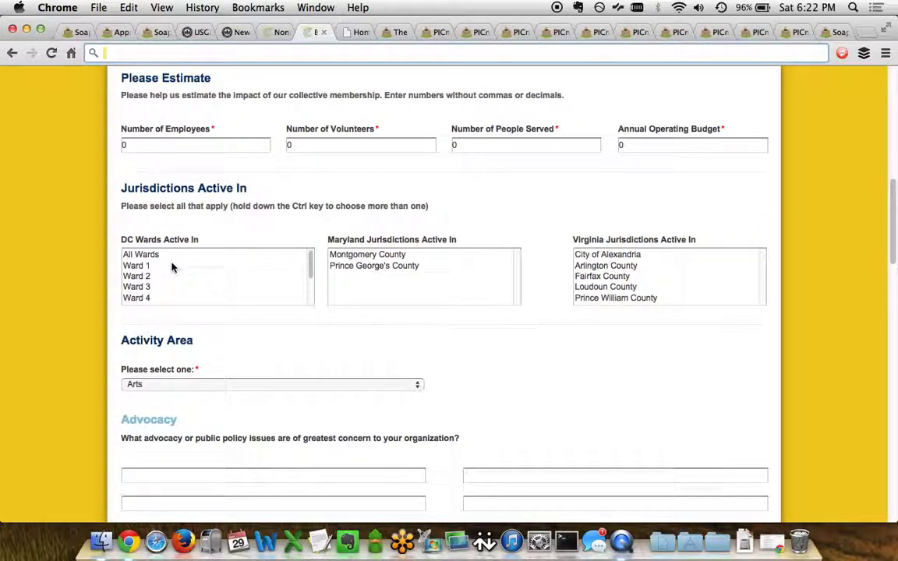
pyautogui.click(172, 267)
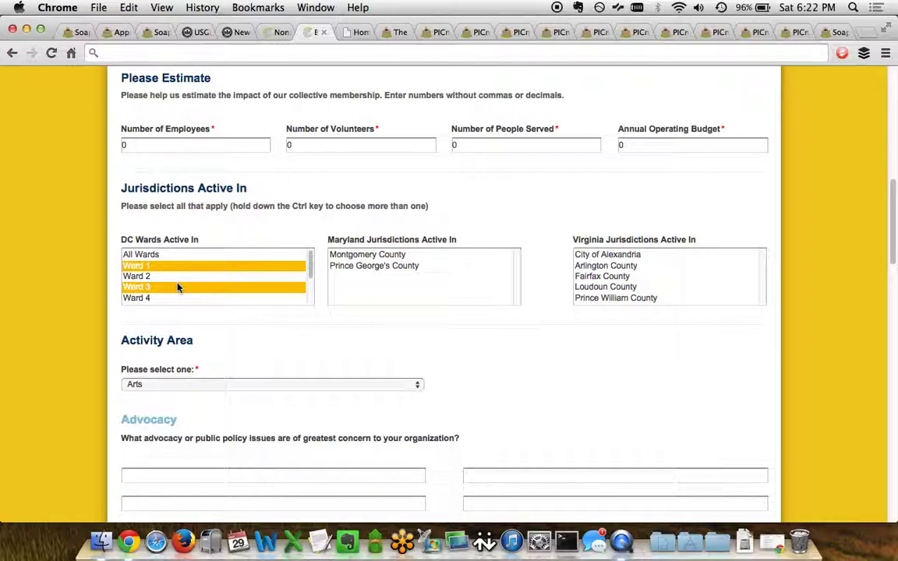
pyautogui.click(301, 385)
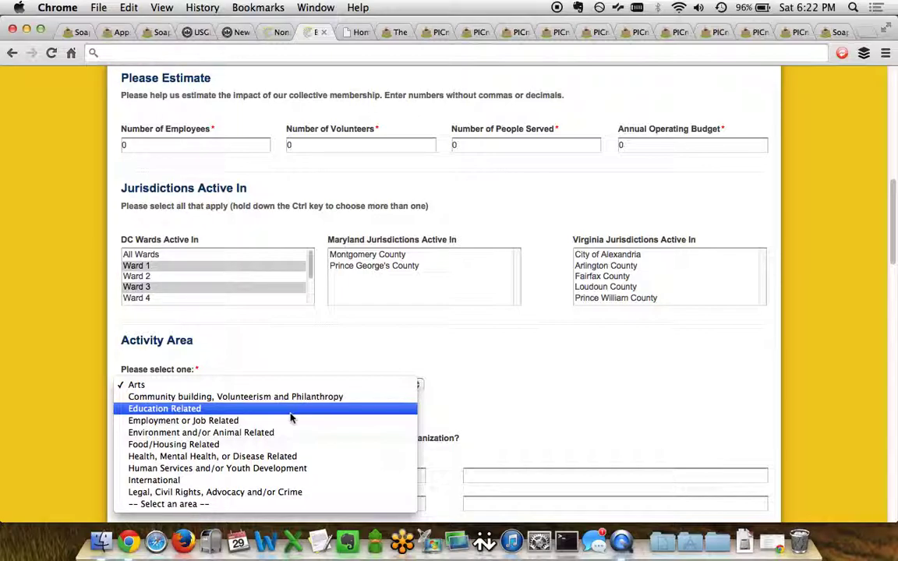
pyautogui.click(330, 365)
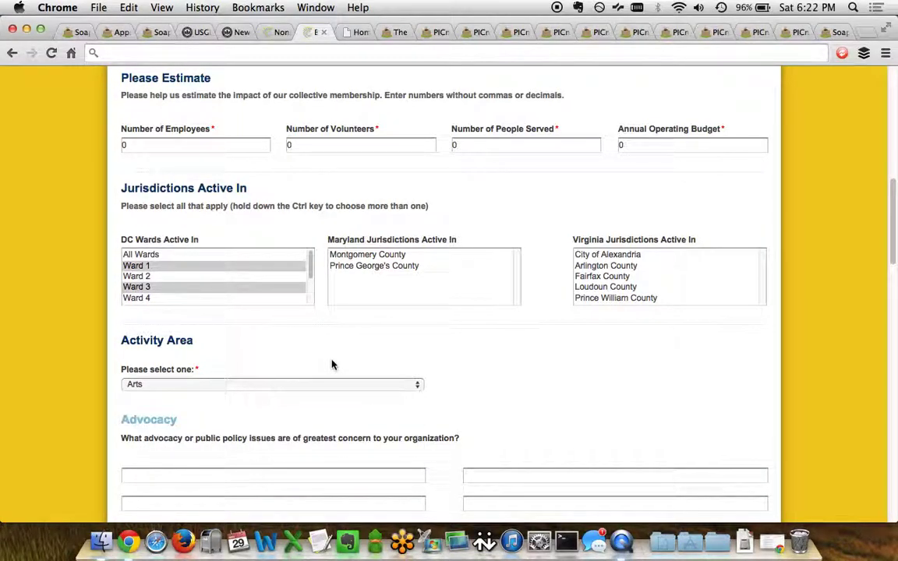
# Examine the rest of the membership application, from advocacy and contact sections through organizational branding to the membership dues table.
pyautogui.scroll(-5, 56, 368)
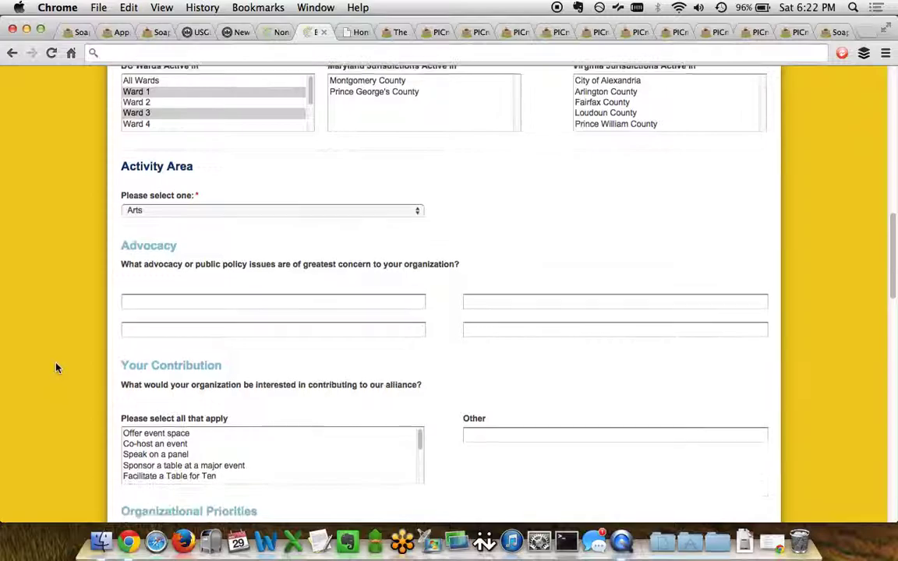
pyautogui.scroll(-1, 56, 368)
pyautogui.scroll(-1, 57, 368)
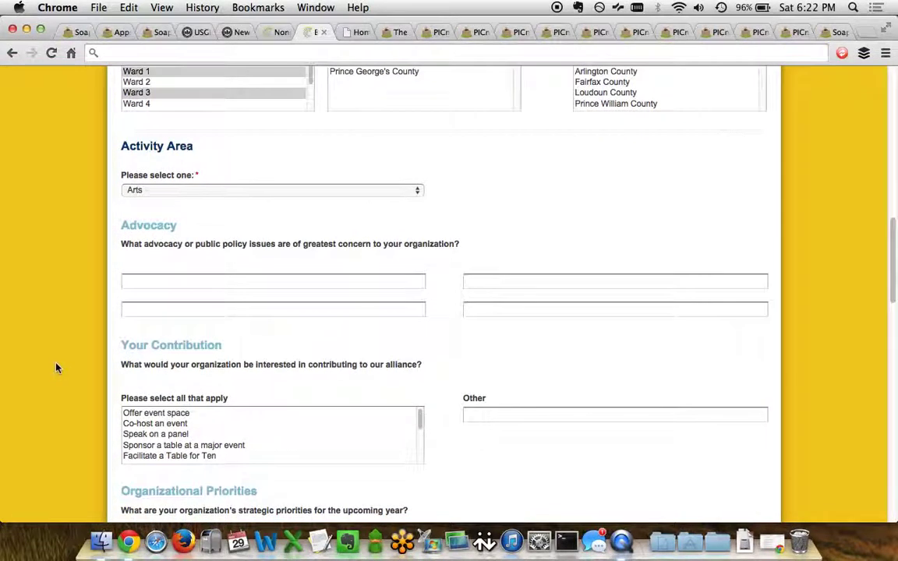
pyautogui.scroll(-12, 57, 368)
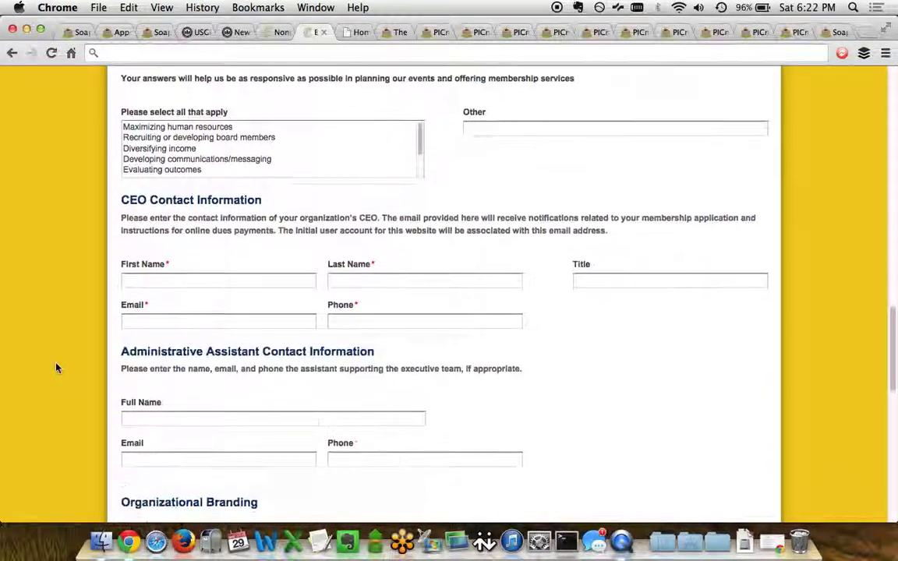
pyautogui.scroll(-3, 57, 368)
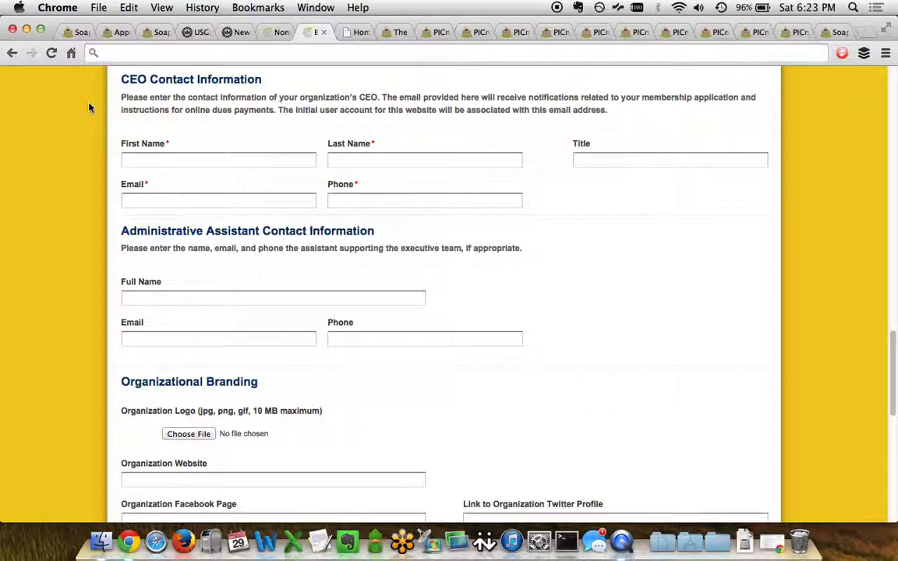
pyautogui.scroll(-5, 89, 107)
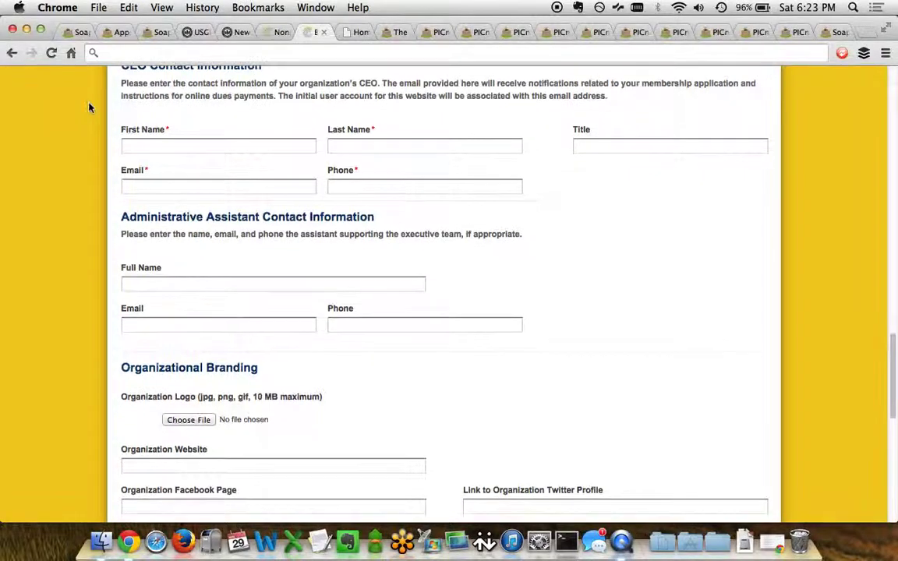
pyautogui.scroll(-2, 89, 107)
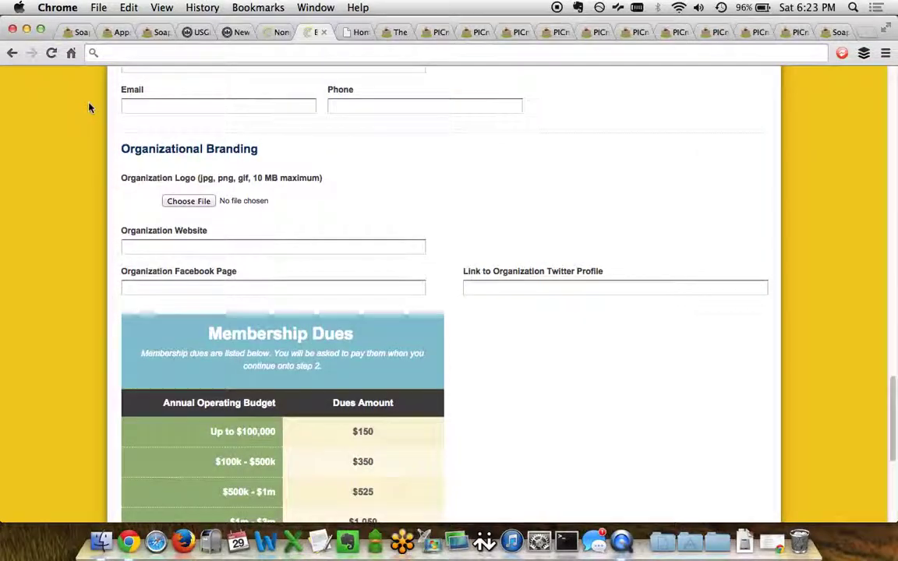
pyautogui.scroll(-2, 88, 107)
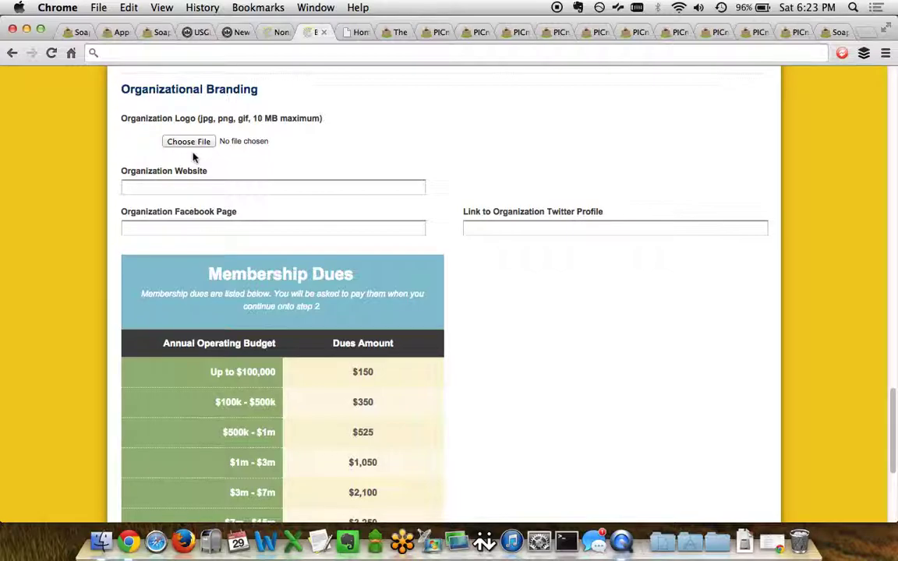
pyautogui.scroll(-5, 28, 235)
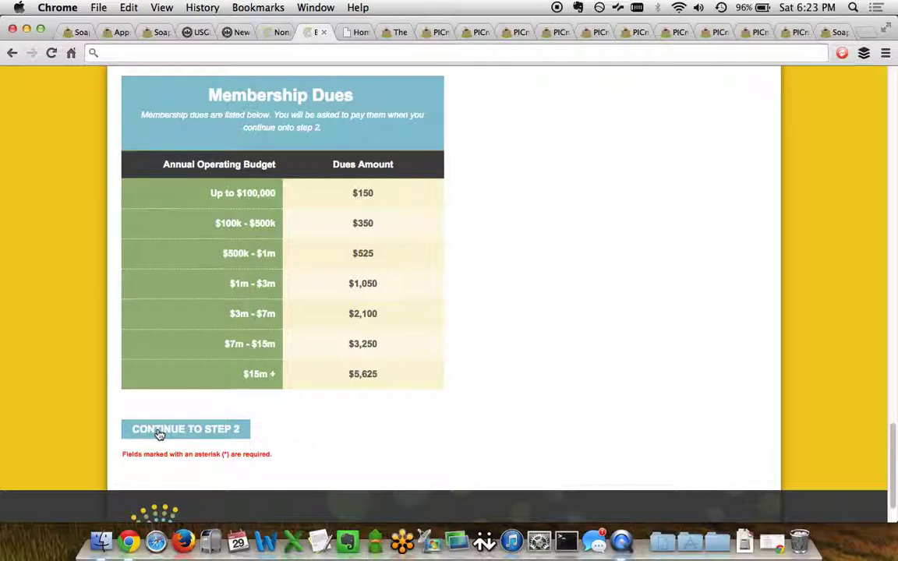
# View the Nathan Cummings Foundation home page and Fellowship Application form, and return to the USGBC newsletter signup form.
pyautogui.click(349, 33)
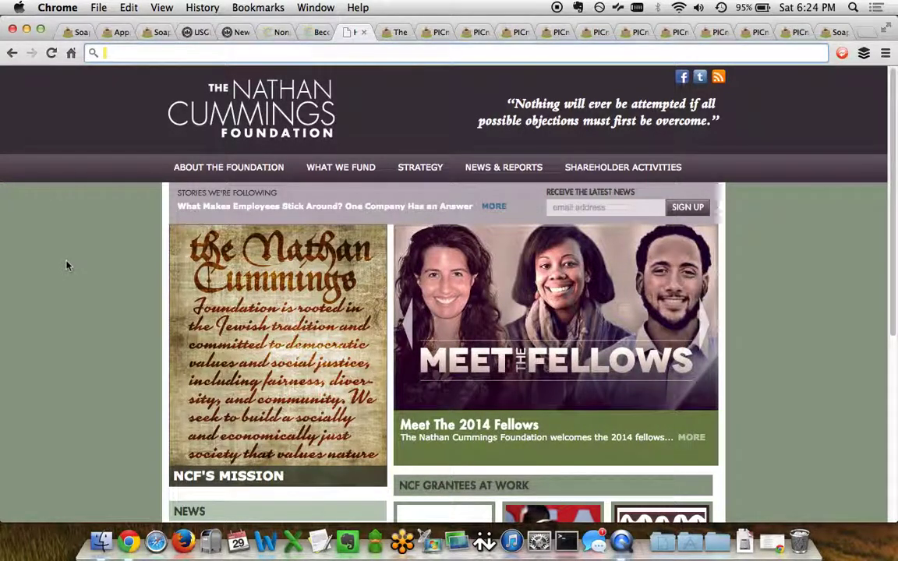
pyautogui.click(392, 33)
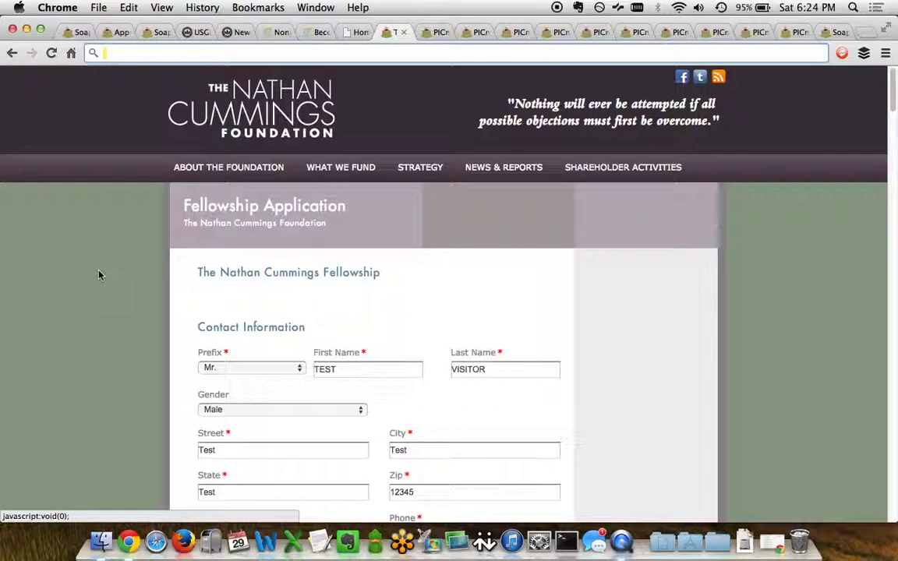
pyautogui.scroll(-5, 99, 274)
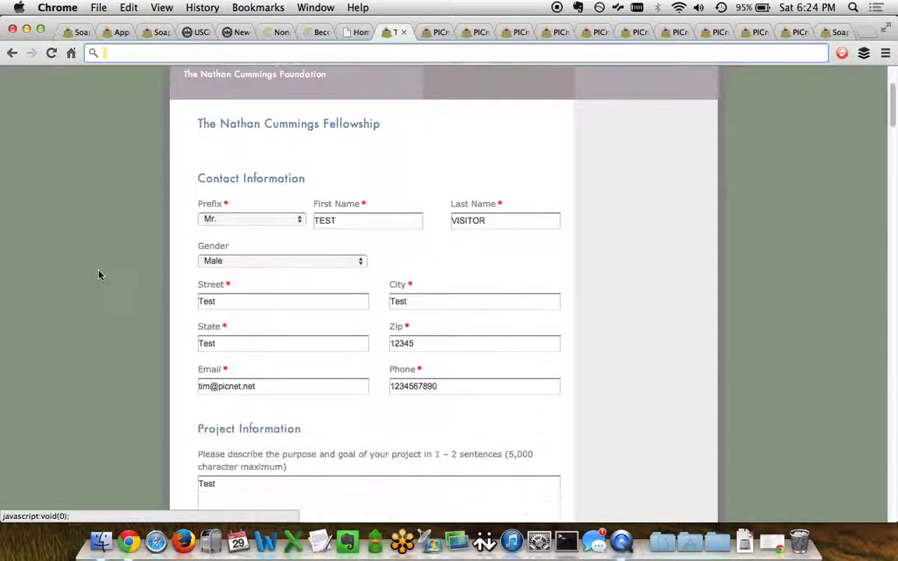
pyautogui.scroll(5, 124, 257)
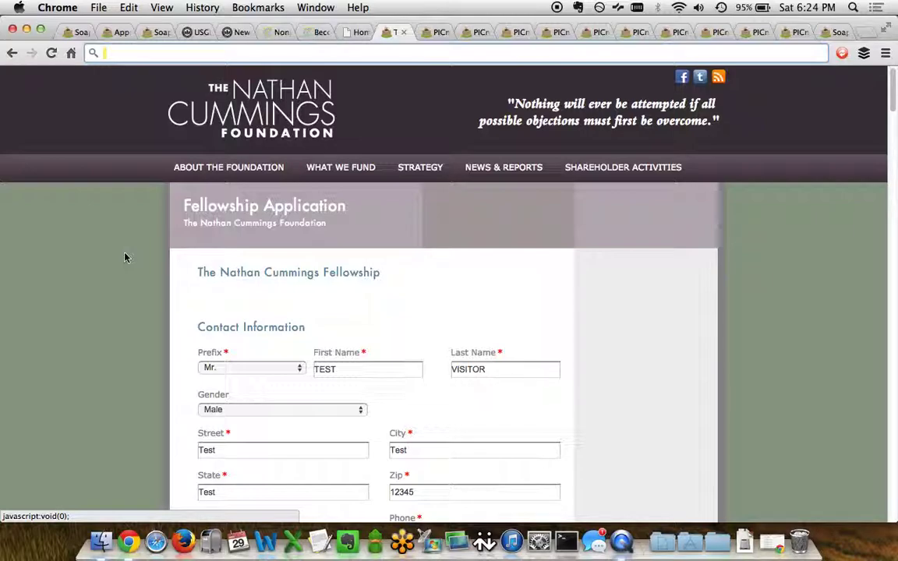
pyautogui.click(228, 32)
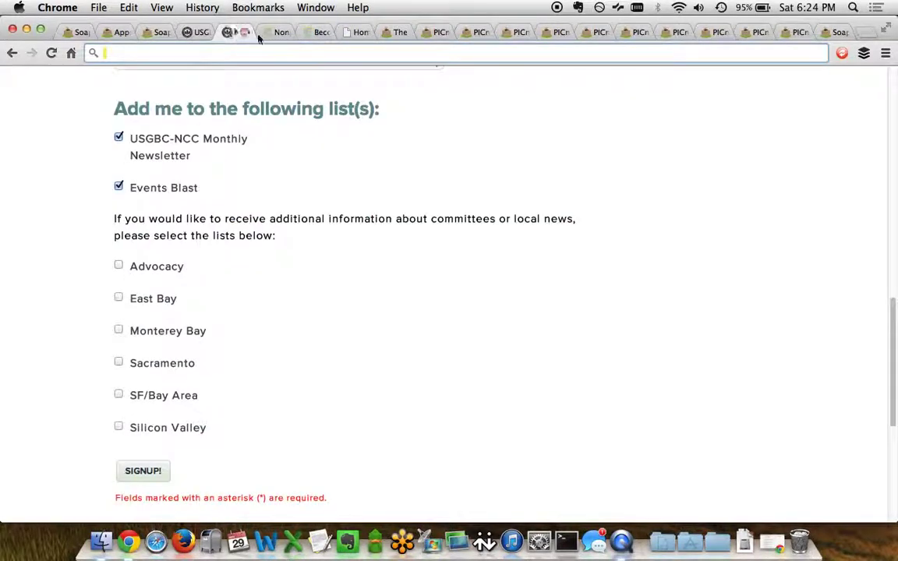
# Revisit the start of the Nonprofit Roundtable membership application, and examine the contact and project information fields of the Nathan Cummings Fellowship Application.
pyautogui.click(311, 34)
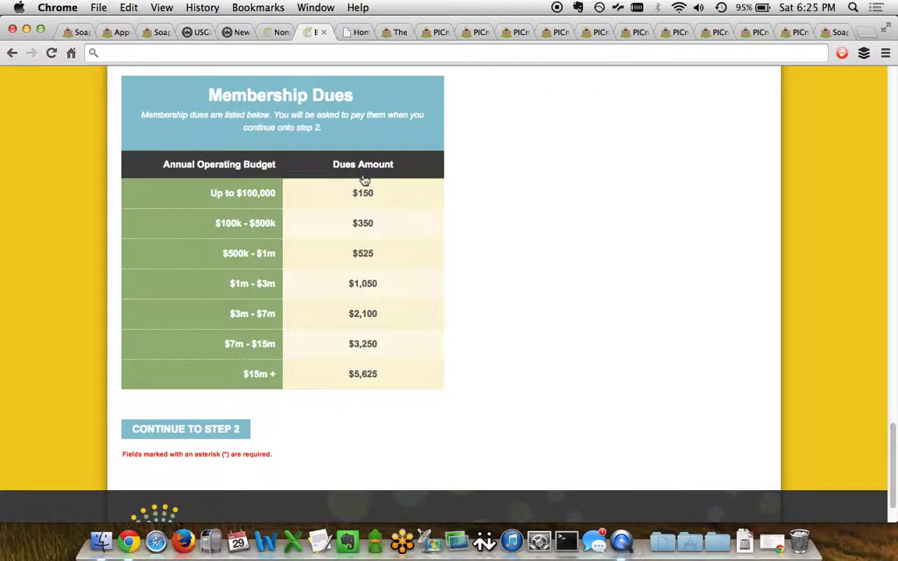
pyautogui.scroll(15, 365, 180)
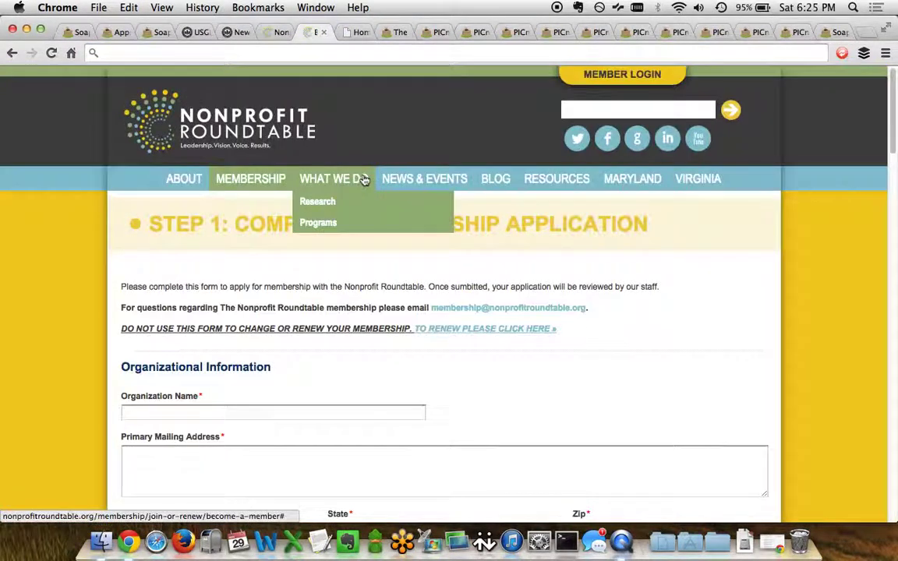
pyautogui.click(394, 33)
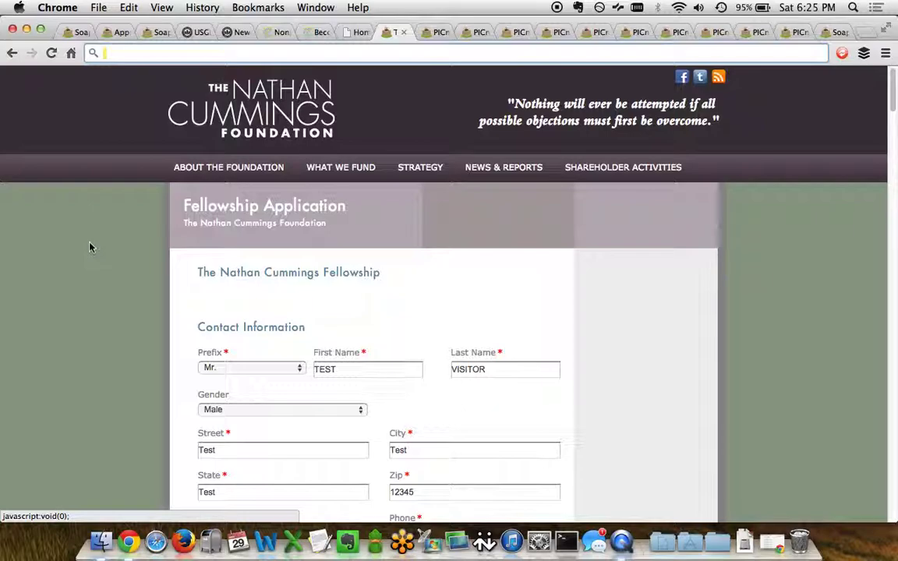
pyautogui.scroll(-3, 90, 247)
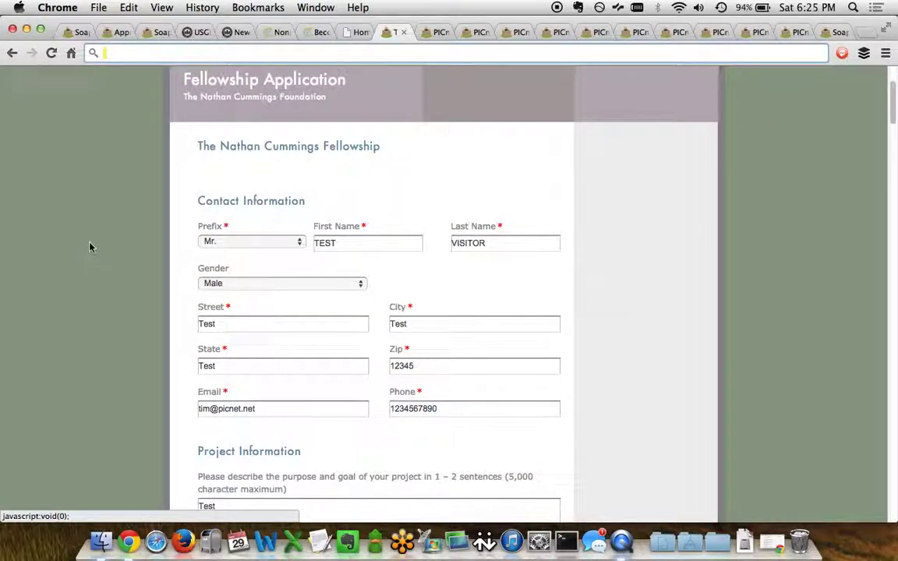
pyautogui.scroll(-3, 89, 247)
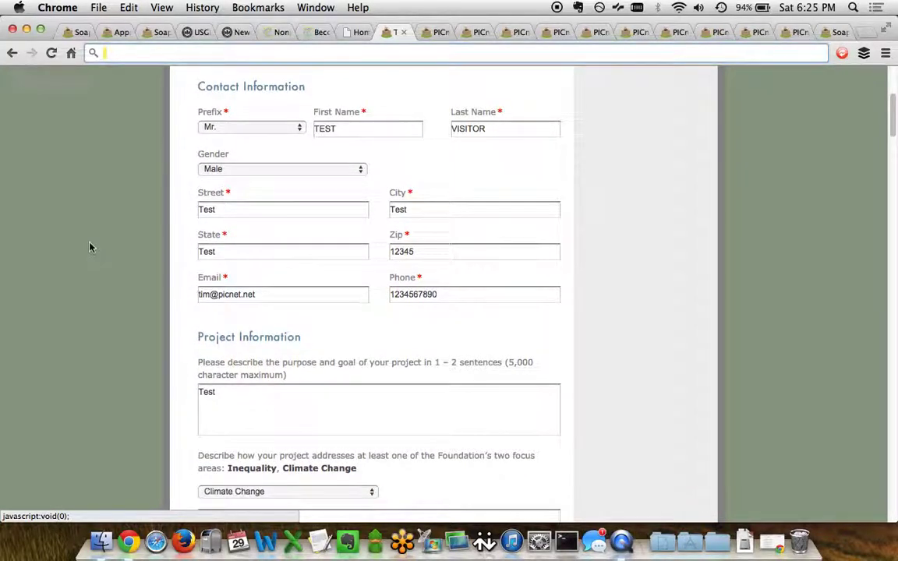
pyautogui.scroll(-3, 132, 252)
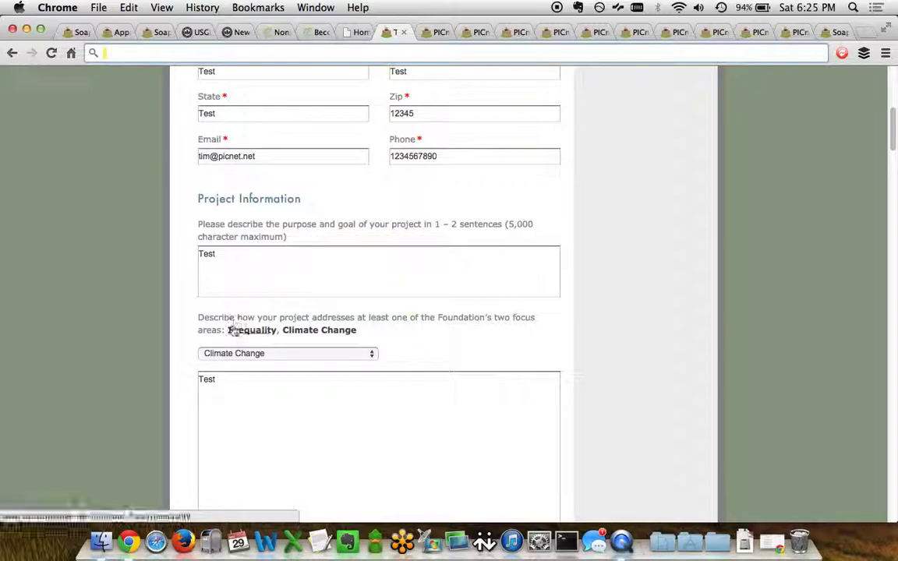
pyautogui.scroll(-2, 216, 333)
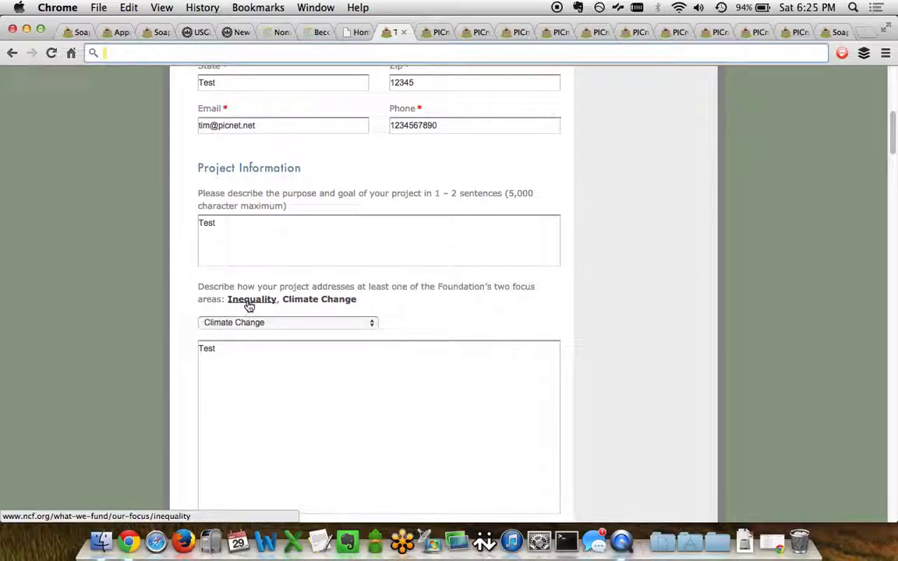
# Examine the rest of the Fellowship Application, from the Approaches and Proposal Summary questions to the supporting document uploads and submission for review.
pyautogui.scroll(-10, 119, 325)
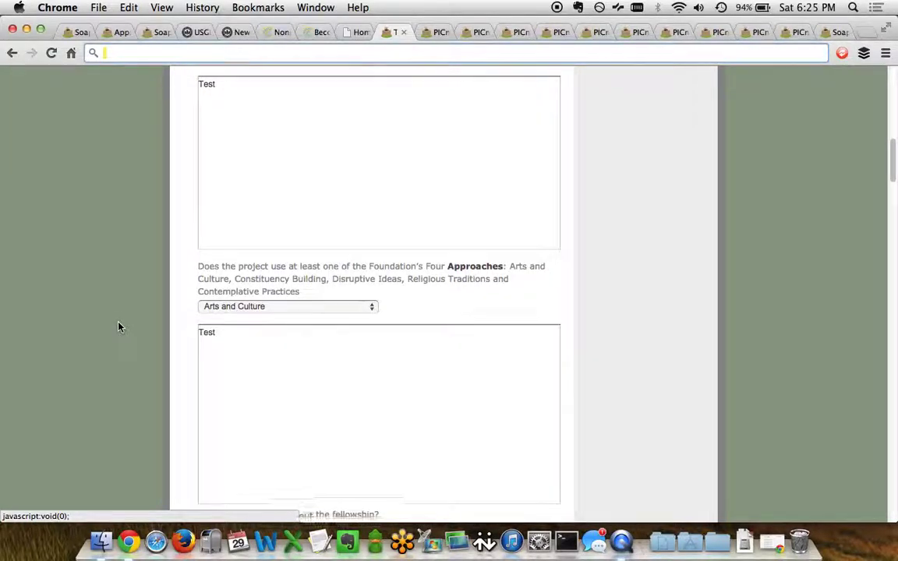
pyautogui.scroll(-12, 118, 326)
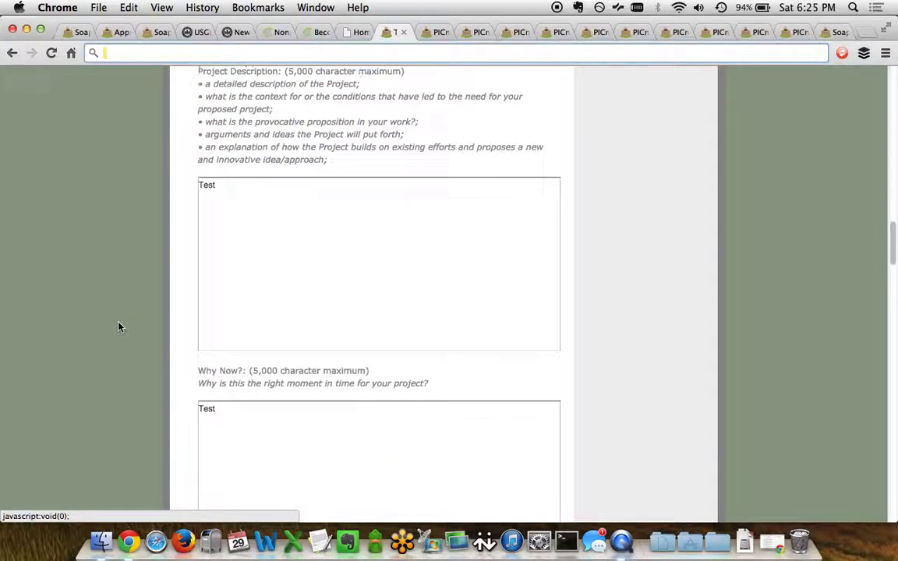
pyautogui.scroll(3, 119, 326)
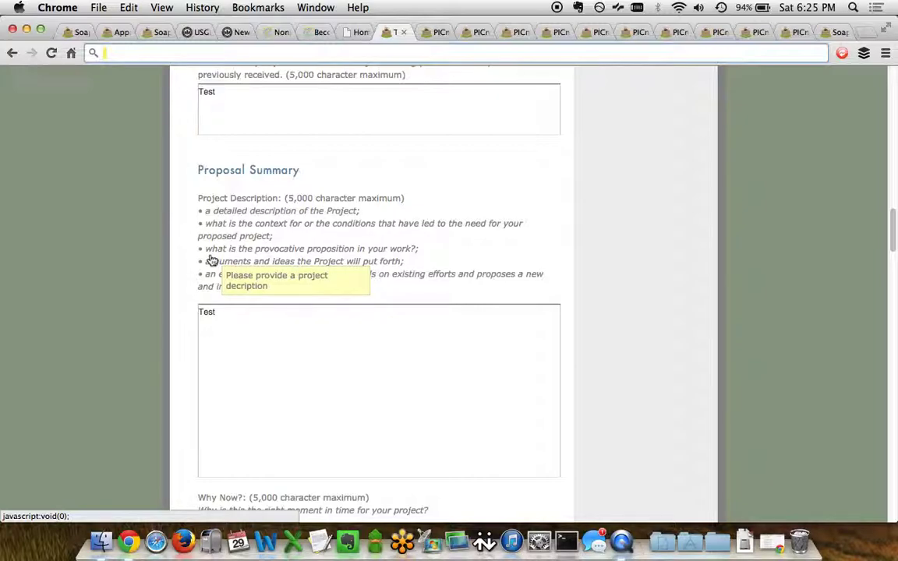
pyautogui.scroll(-20, 86, 338)
pyautogui.scroll(-15, 86, 339)
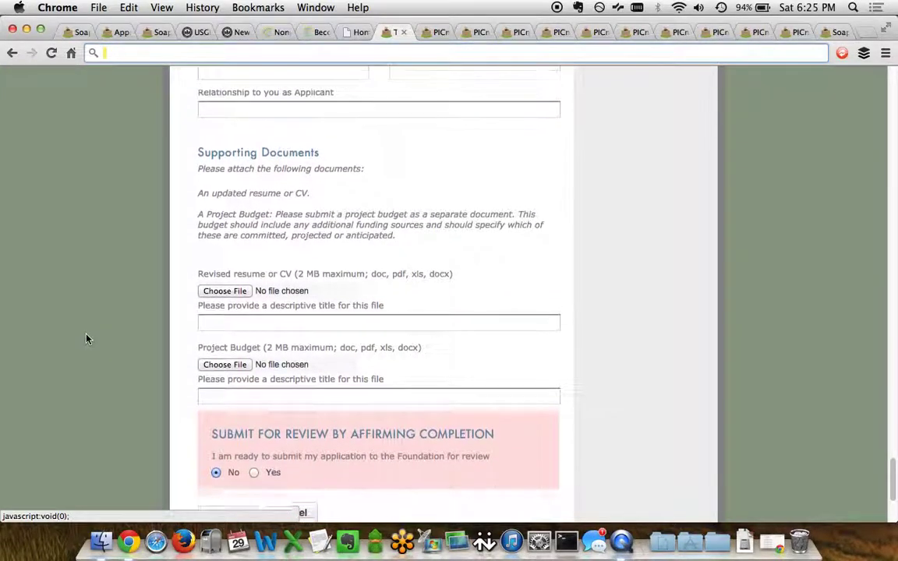
pyautogui.scroll(-2, 87, 338)
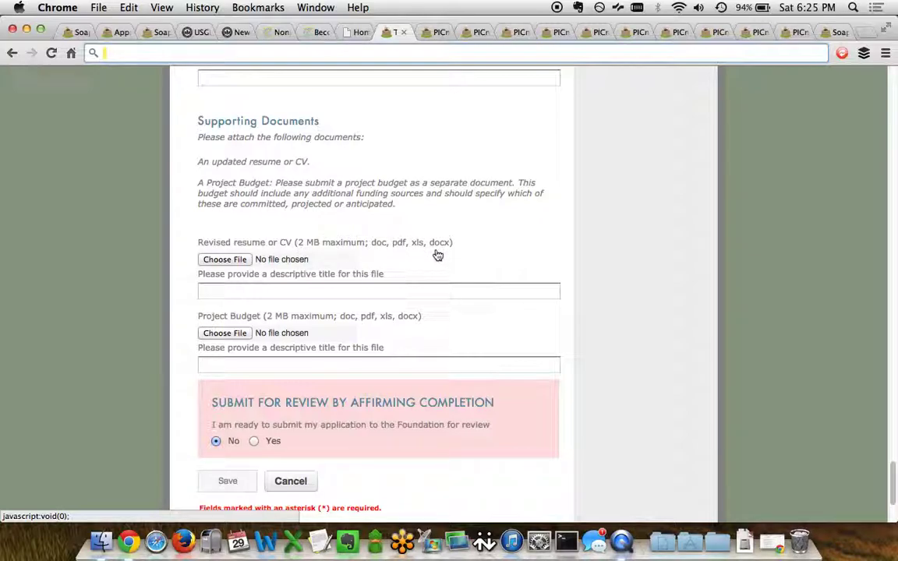
pyautogui.scroll(-3, 136, 337)
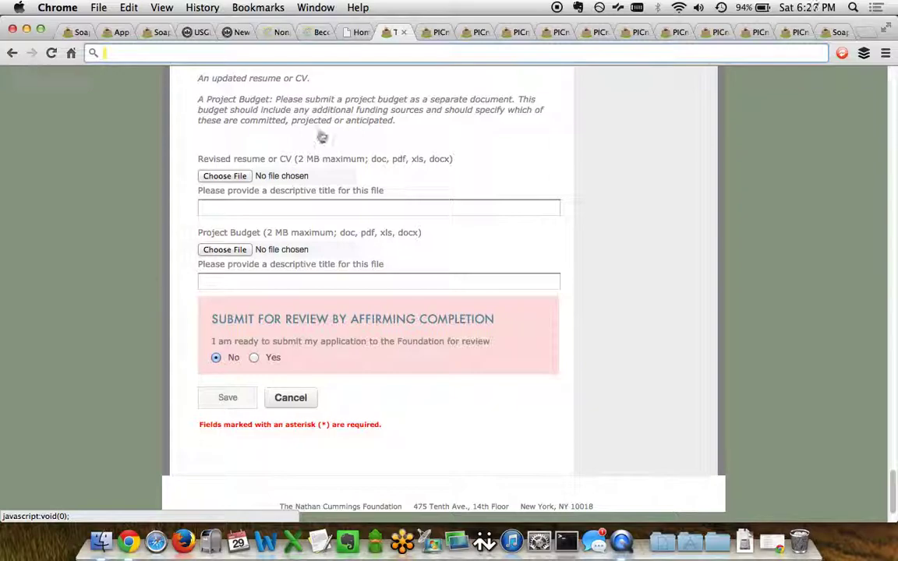
# View the PICnet admin dashboard's page lists down to Salesforce Submit Pages, and view the Salesforce Submit Form Manager's form list.
pyautogui.click(430, 34)
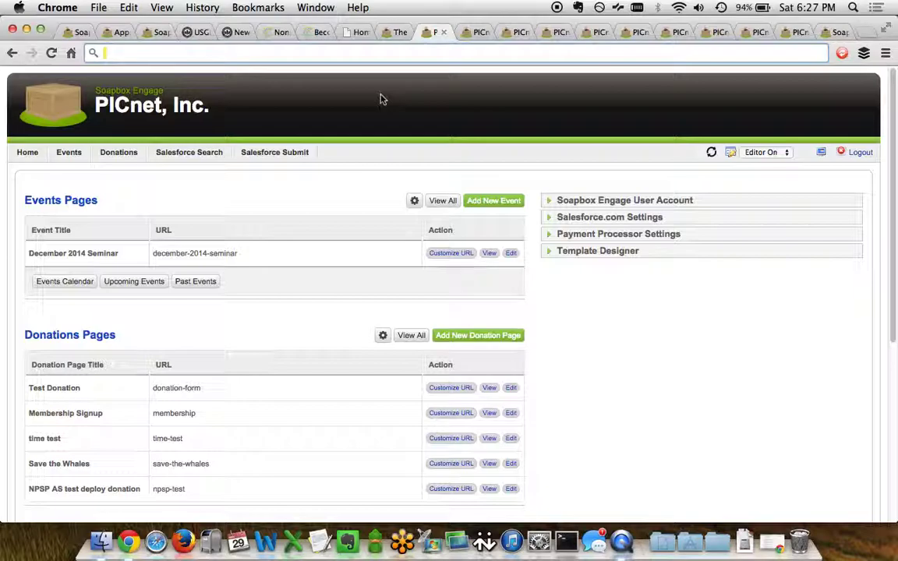
pyautogui.scroll(-5, 348, 155)
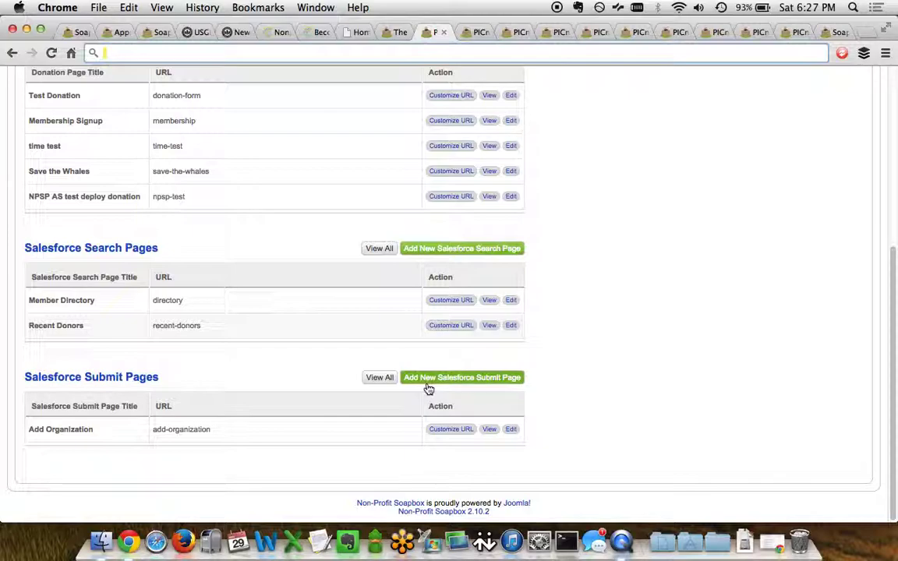
pyautogui.click(474, 32)
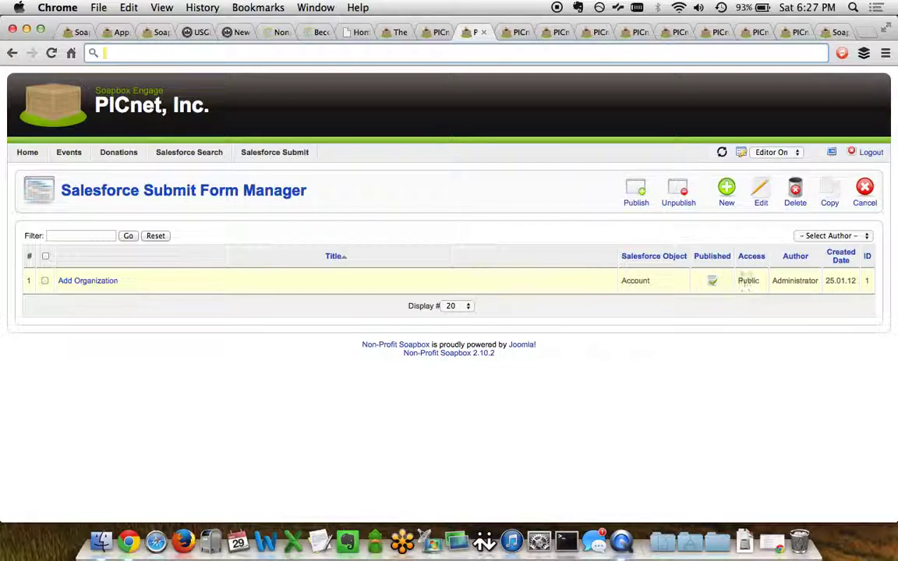
# View the Add Organization form's details and browse the Salesforce objects available for it.
pyautogui.click(510, 35)
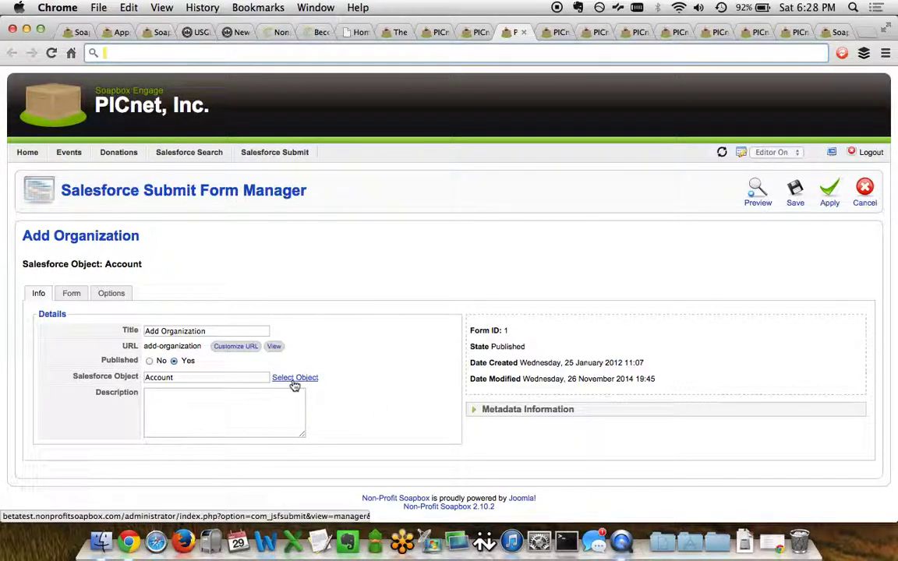
pyautogui.click(548, 29)
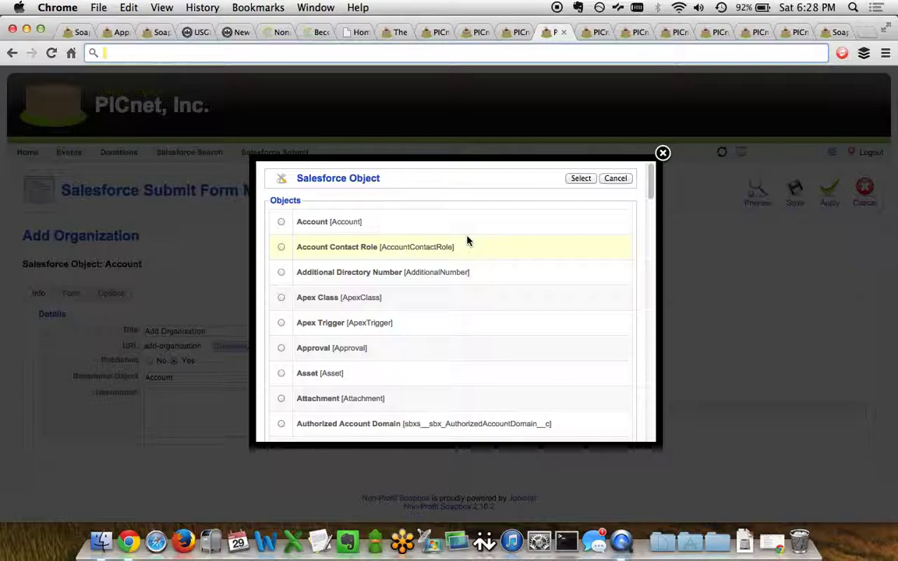
pyautogui.scroll(-5, 519, 255)
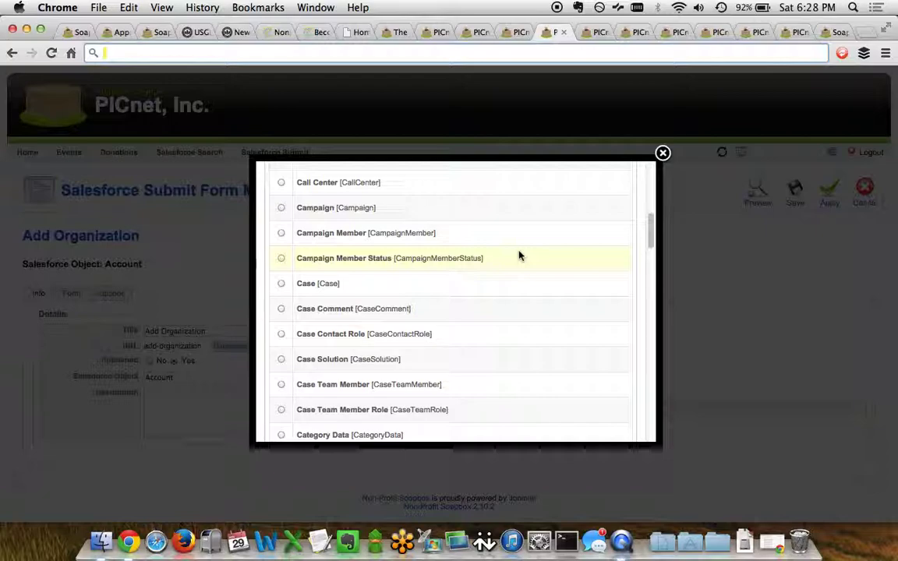
pyautogui.scroll(6, 520, 256)
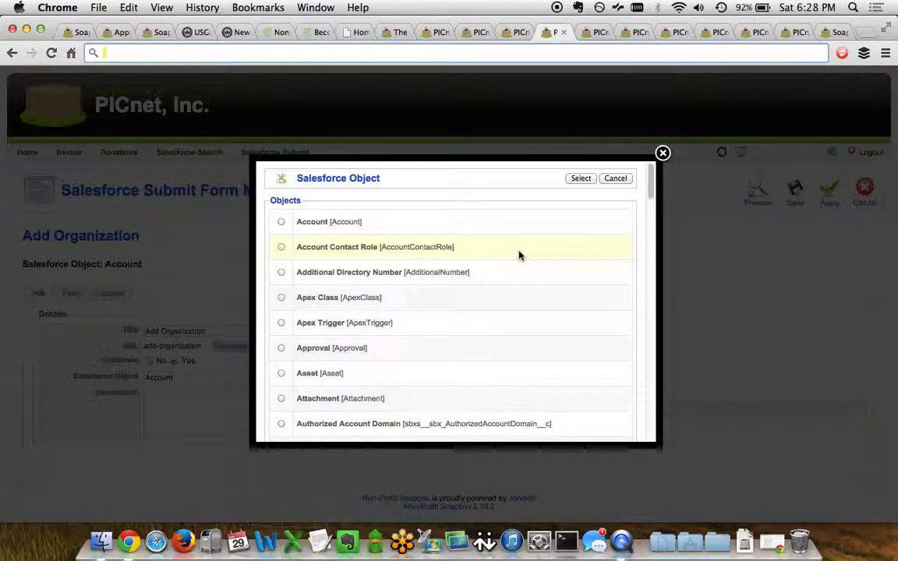
# View the Add Organization form's element list and the Salesforce Element settings, including the available Salesforce fields.
pyautogui.click(590, 31)
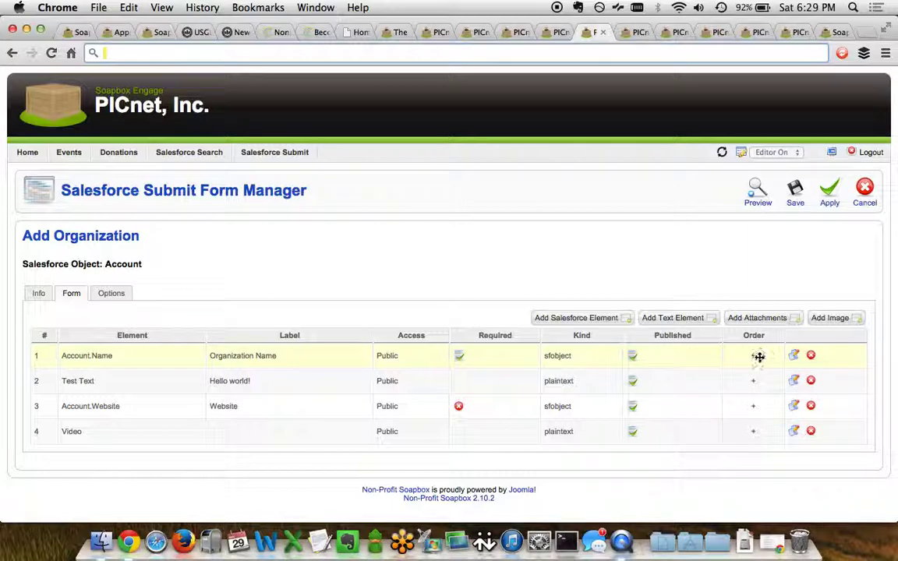
pyautogui.moveTo(759, 356)
pyautogui.mouseDown()
pyautogui.moveTo(758, 399)
pyautogui.moveTo(758, 356)
pyautogui.mouseUp()
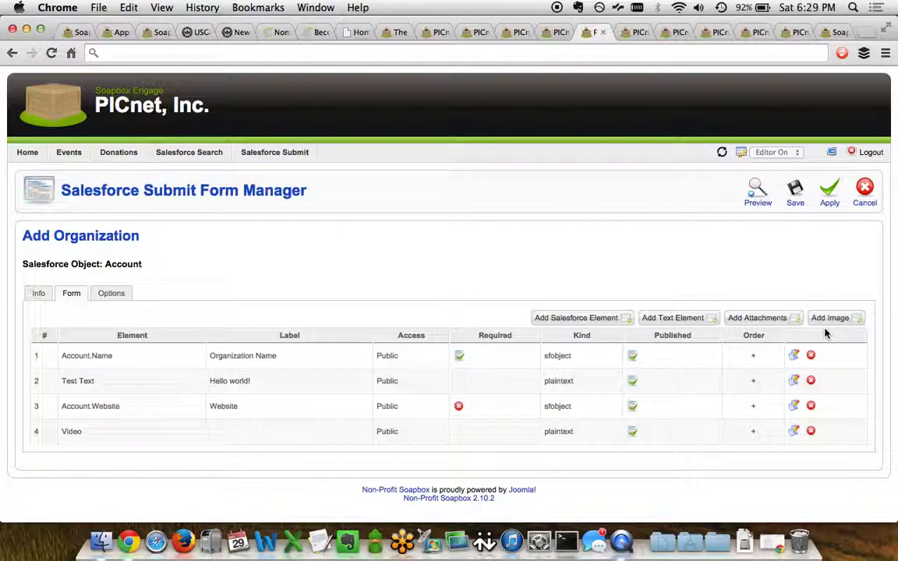
pyautogui.click(626, 35)
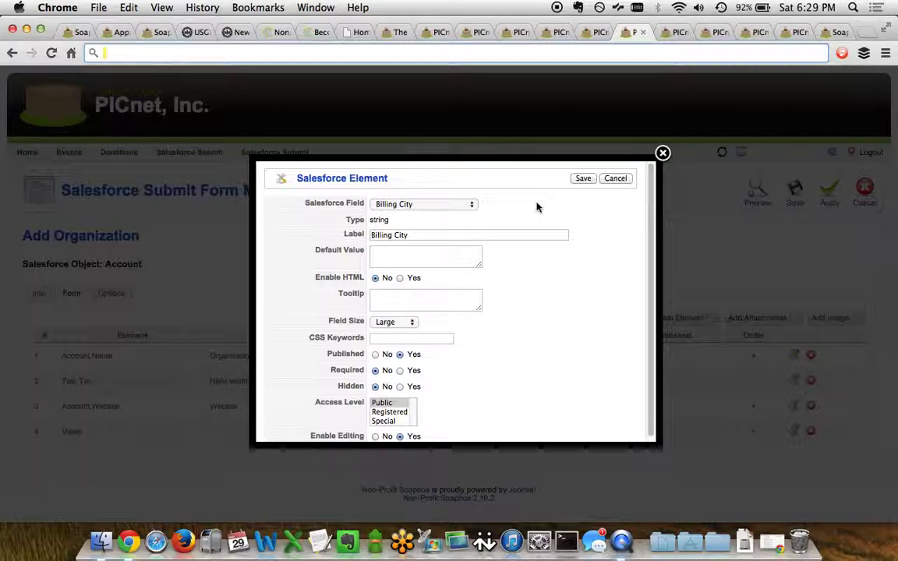
pyautogui.click(471, 205)
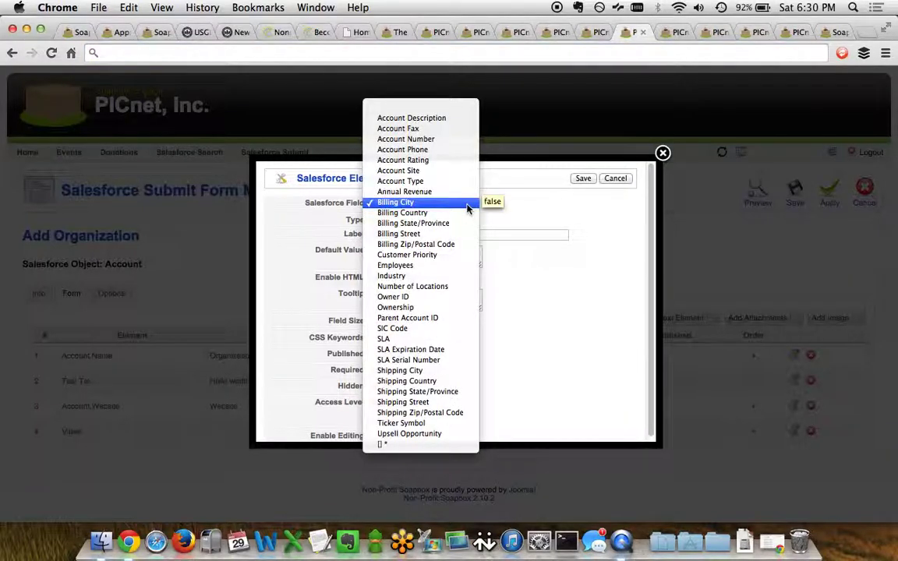
pyautogui.click(516, 191)
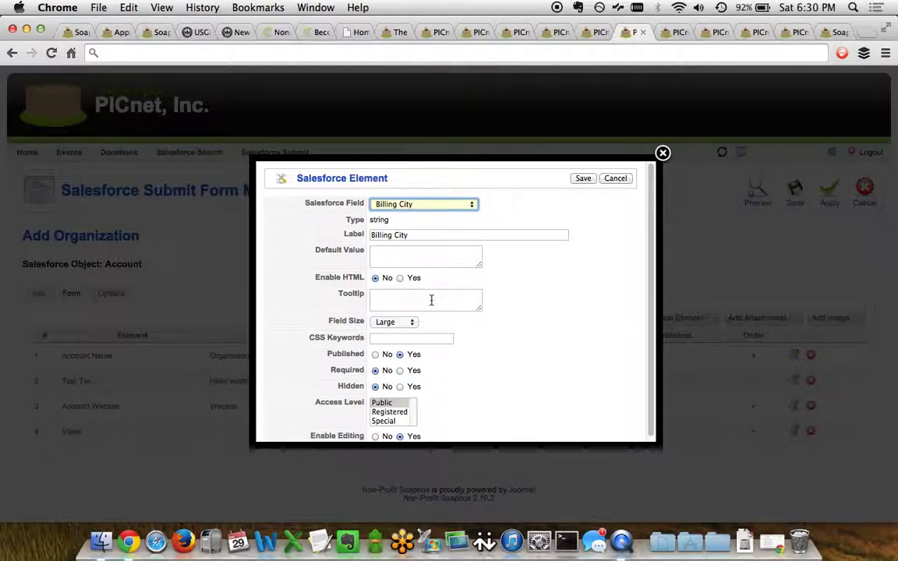
# View the settings for adding a text element, an attachments element and an image element to the form.
pyautogui.click(674, 32)
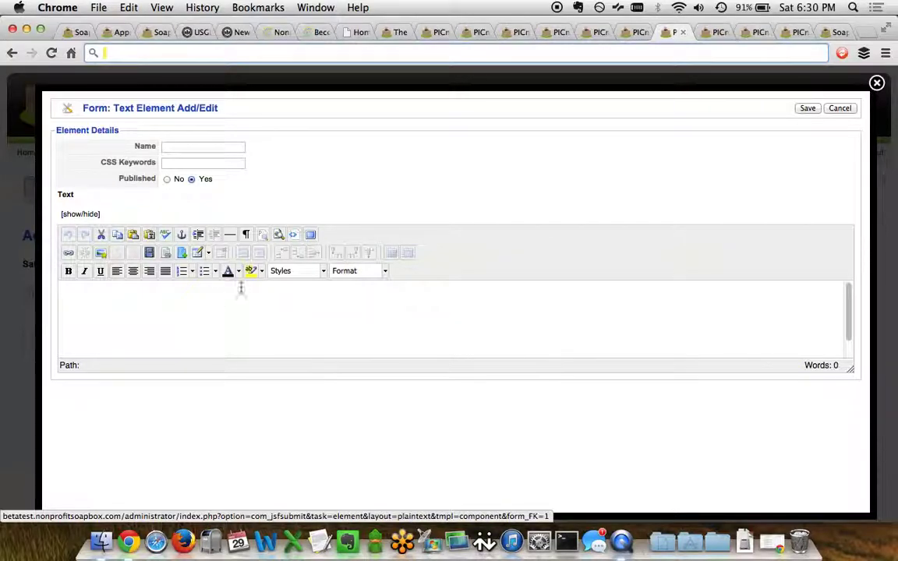
pyautogui.click(712, 34)
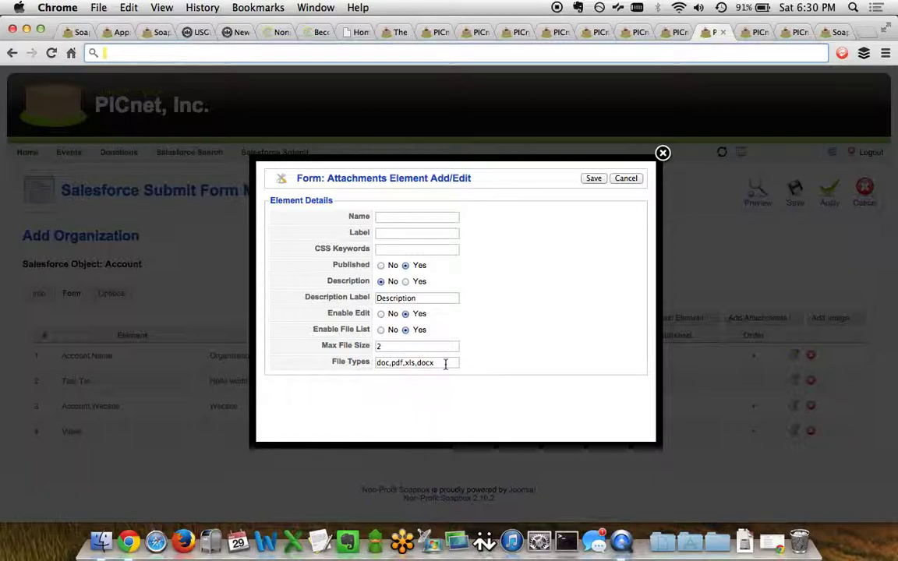
pyautogui.click(747, 34)
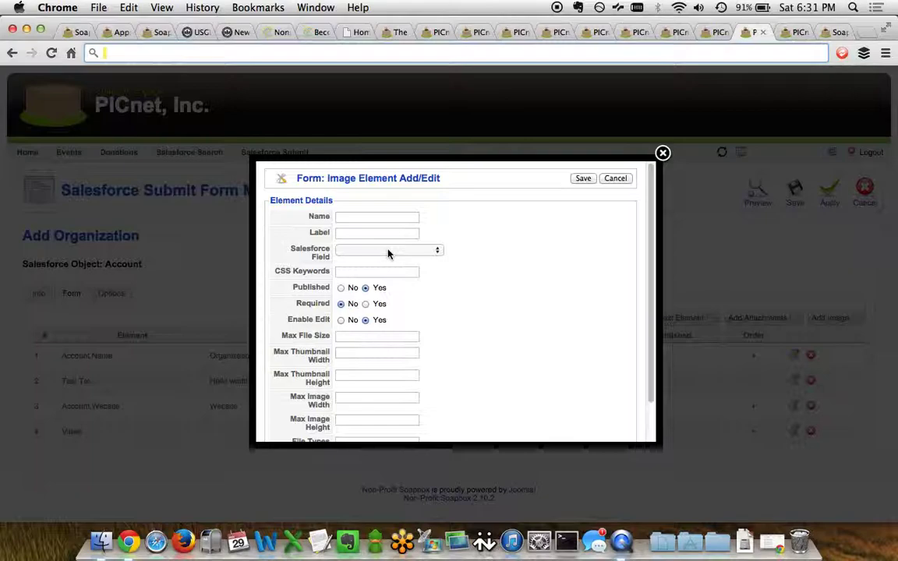
# Examine the Add Organization form's options, from record type and page intro and outro through Honeypot to the submission messages.
pyautogui.click(790, 32)
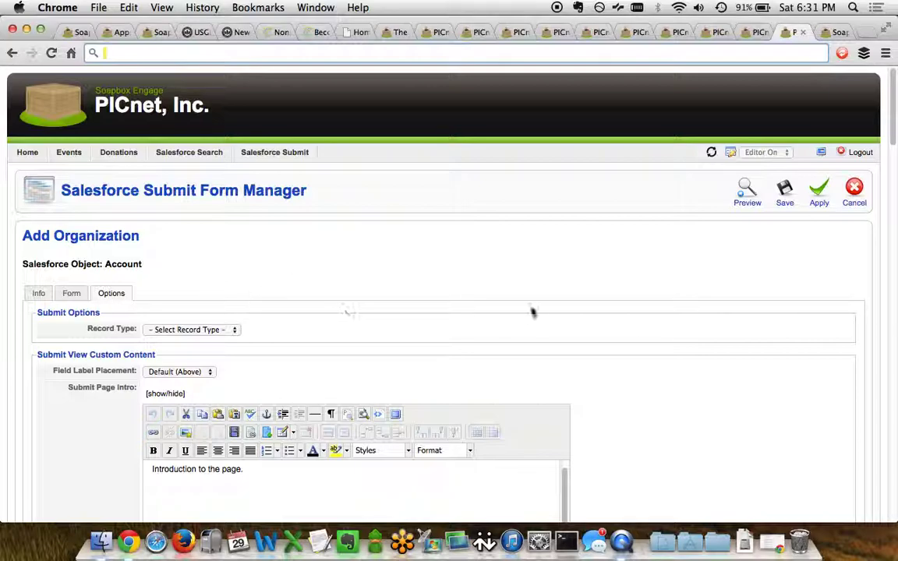
pyautogui.scroll(-5, 632, 346)
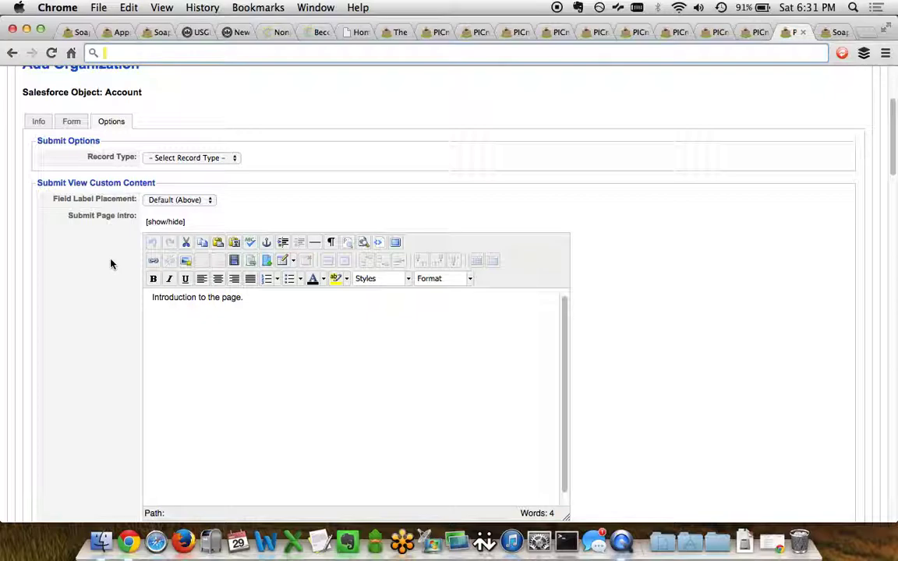
pyautogui.scroll(-3, 101, 234)
pyautogui.scroll(-5, 74, 274)
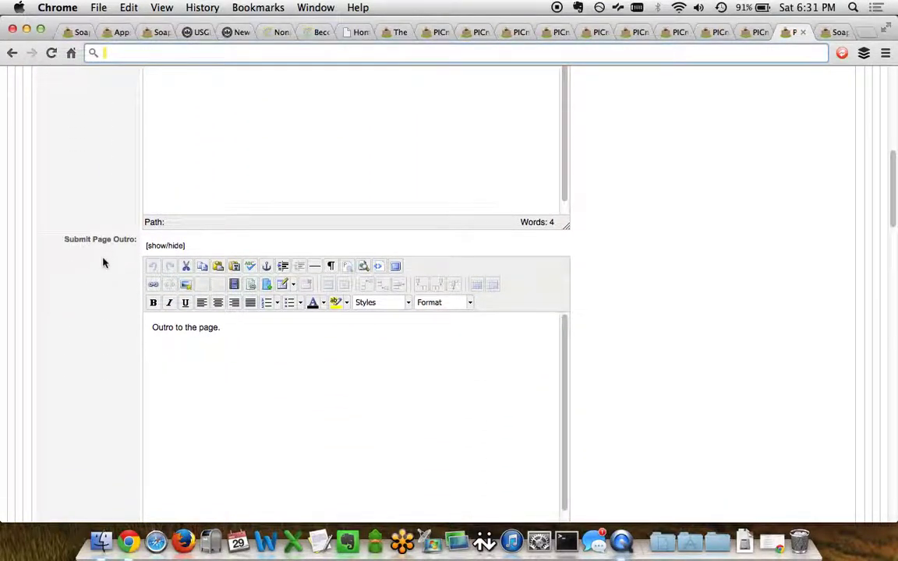
pyautogui.scroll(-7, 104, 261)
pyautogui.scroll(-1, 105, 265)
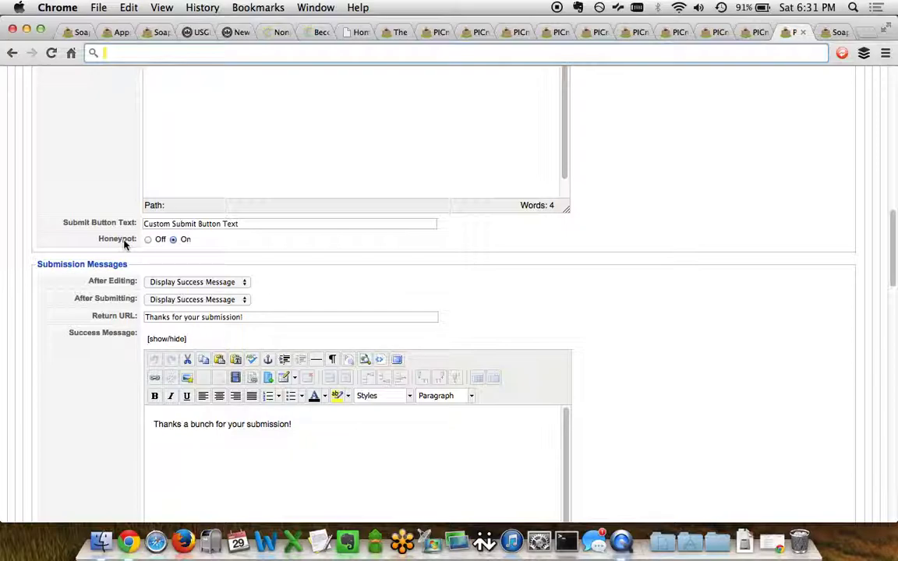
pyautogui.scroll(-3, 638, 271)
pyautogui.scroll(-1, 638, 270)
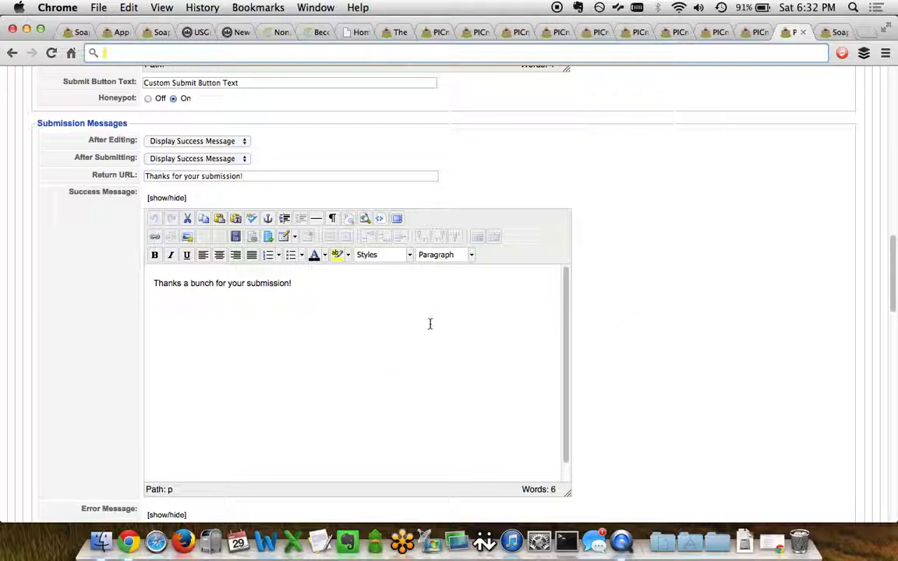
# Examine the form's error message, admin email and user email options, and view the Soapbox Engage website's home page.
pyautogui.scroll(-10, 723, 266)
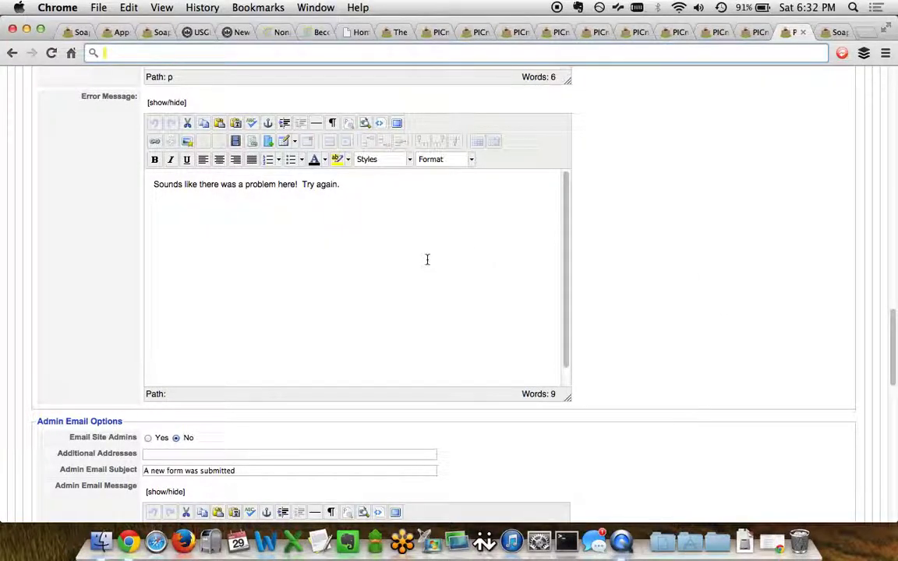
pyautogui.scroll(-5, 652, 260)
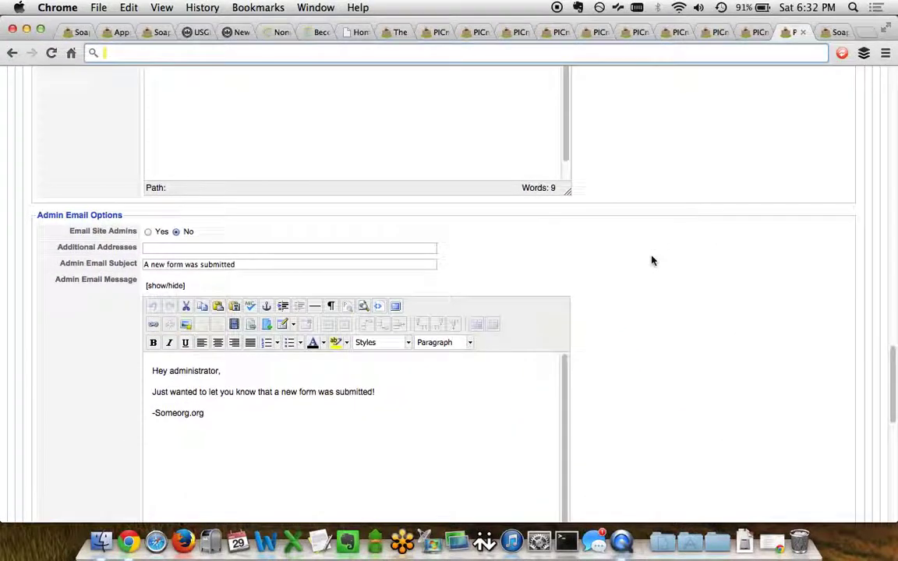
pyautogui.scroll(-2, 653, 260)
pyautogui.moveTo(95, 157)
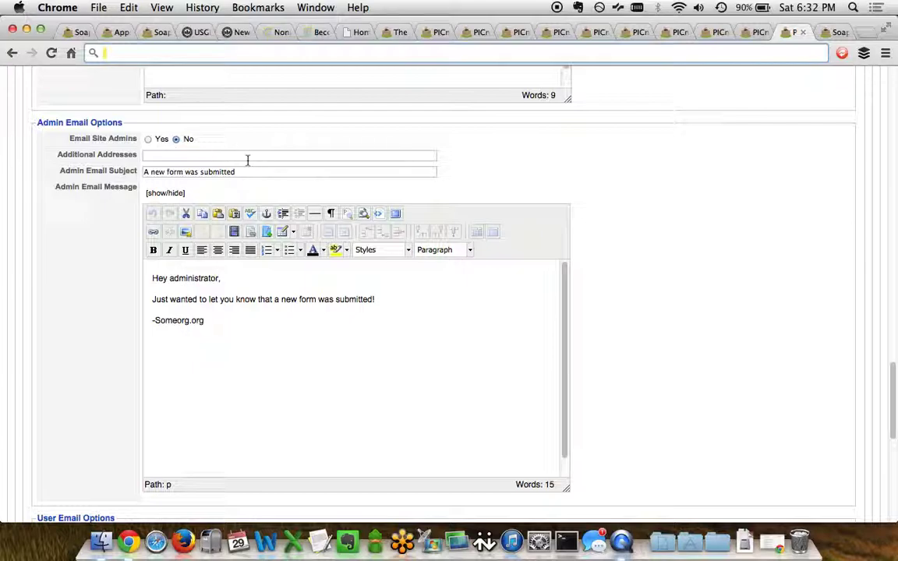
pyautogui.scroll(-5, 701, 290)
pyautogui.scroll(-5, 701, 291)
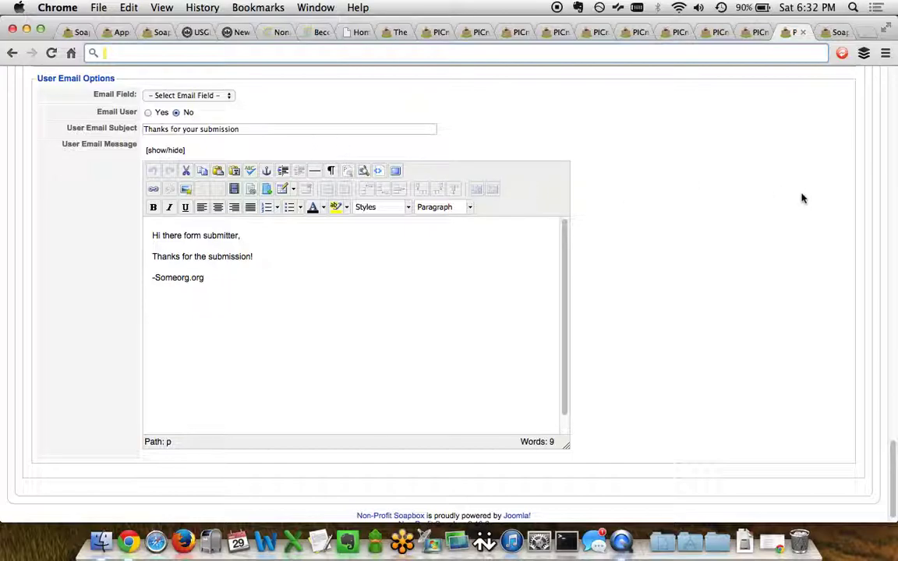
pyautogui.scroll(15, 803, 198)
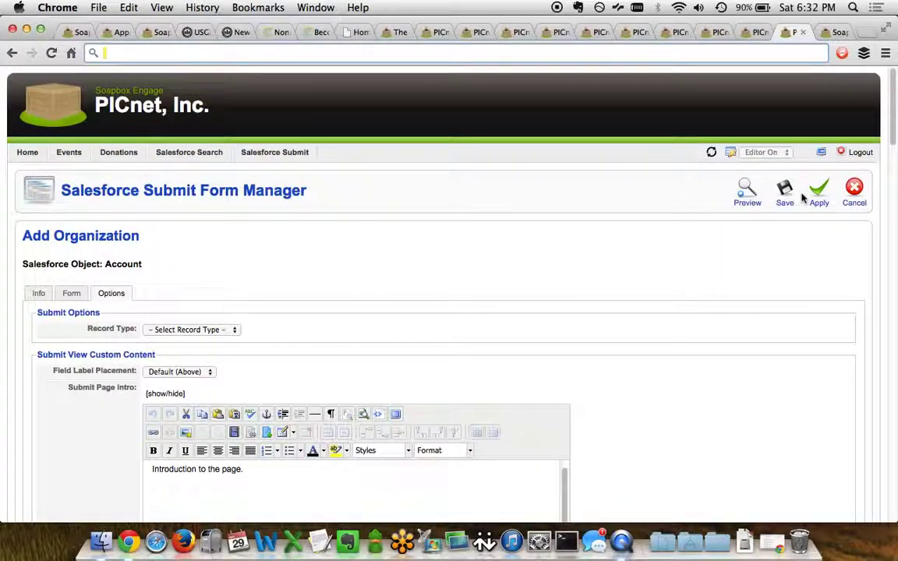
pyautogui.click(832, 32)
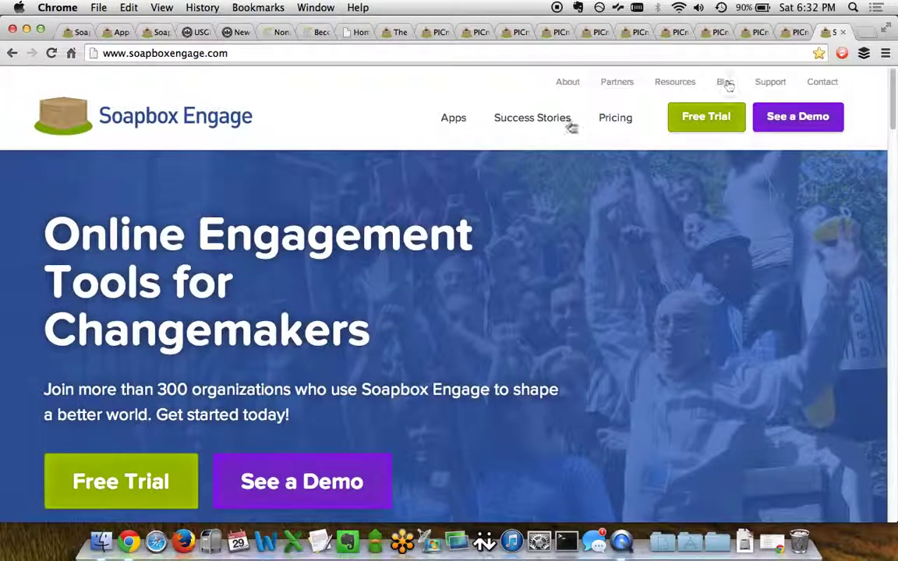